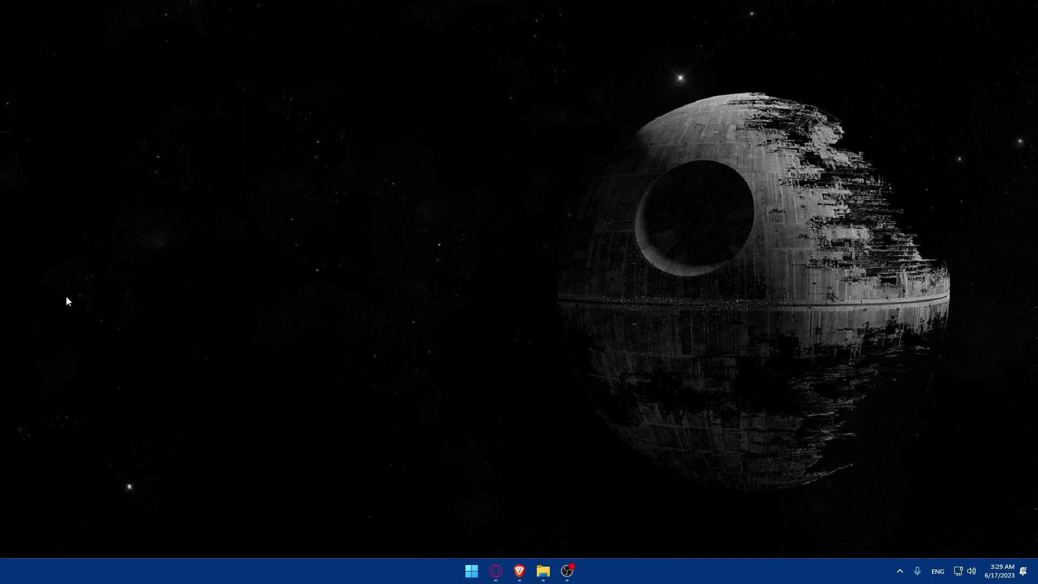
Go to wix.com in the Brave browser and open the Mromix site for editing
{"action": "left_click", "coordinate": [520, 571]}
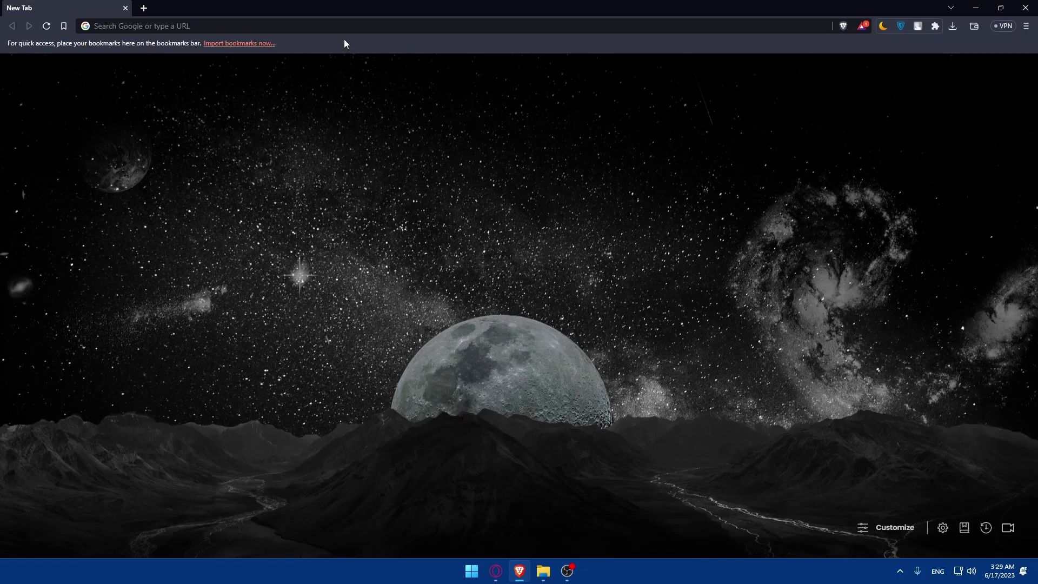
{"action": "left_click", "coordinate": [338, 26]}
{"action": "type", "text": "wix.com"}
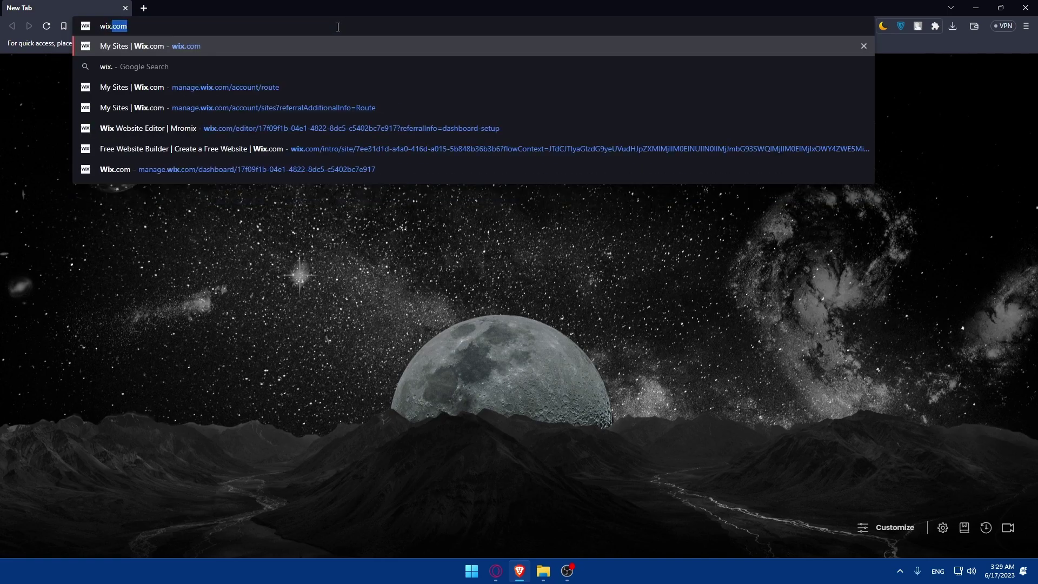
{"action": "key", "text": "Return"}
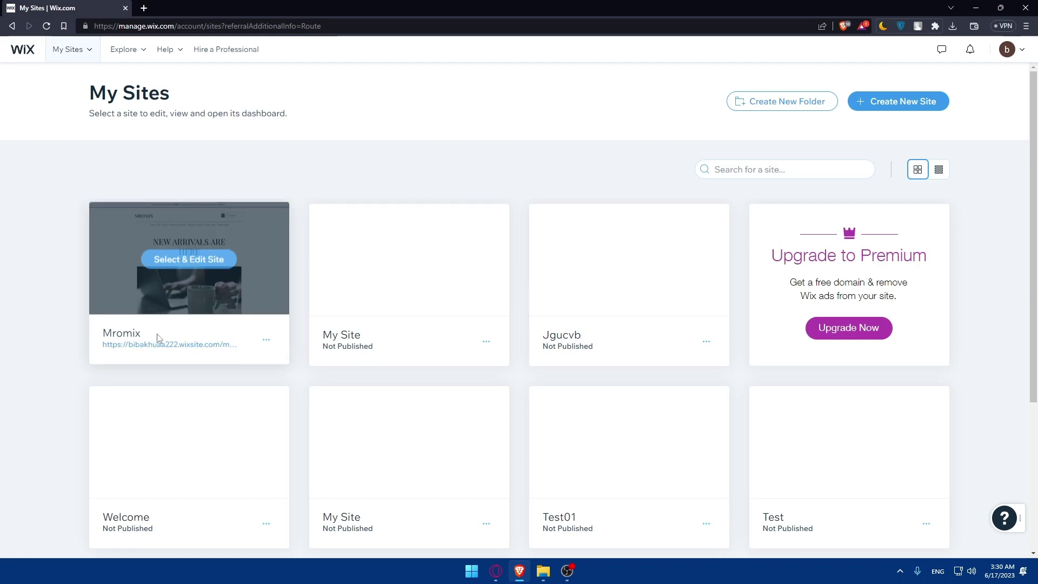
{"action": "left_click", "coordinate": [188, 258]}
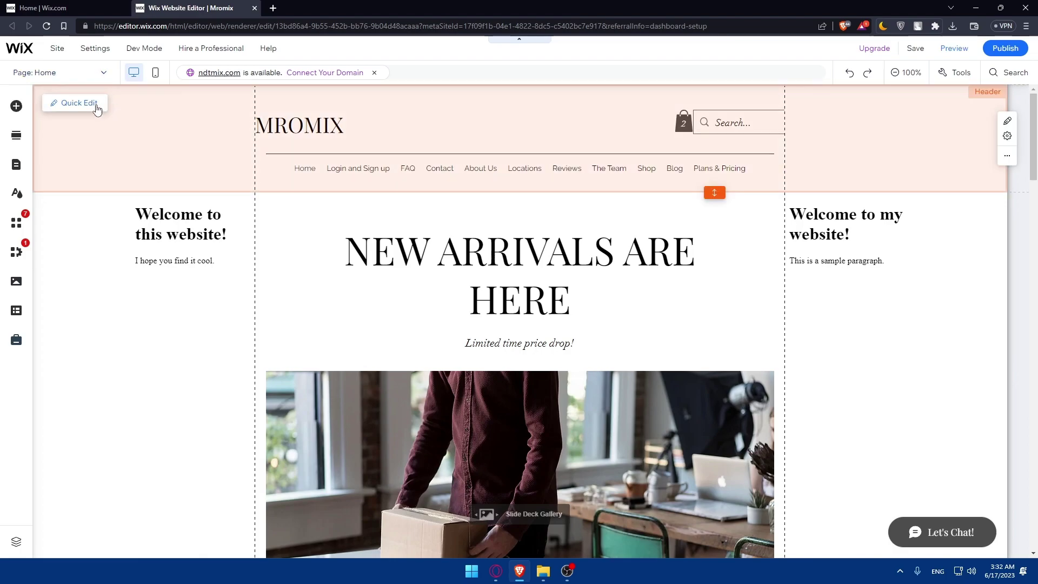
Add the online Bookings app to the site from the elements available to add
{"action": "left_click", "coordinate": [16, 106]}
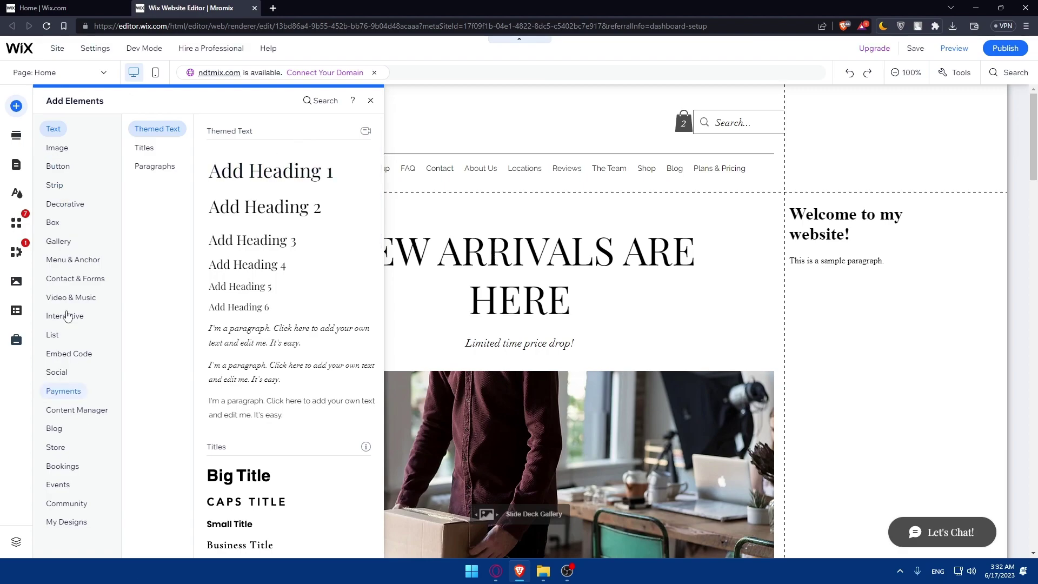
{"action": "left_click", "coordinate": [58, 166]}
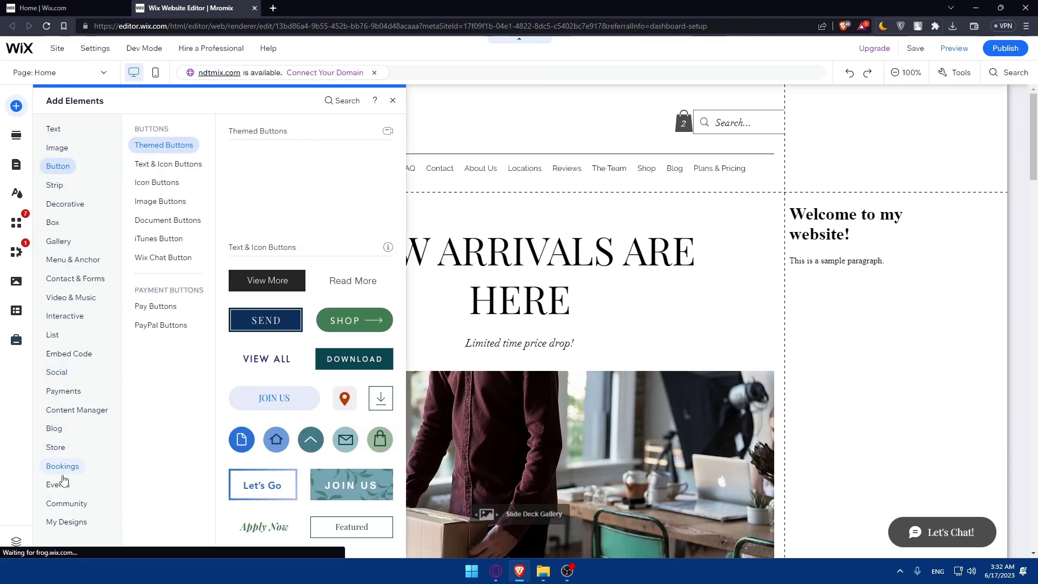
{"action": "mouse_move", "coordinate": [66, 469]}
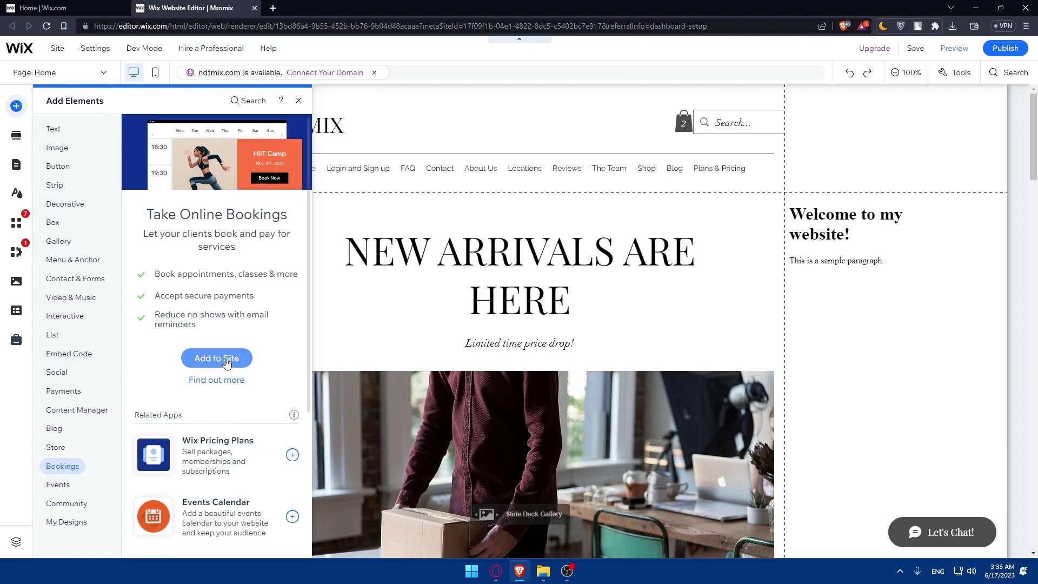
{"action": "scroll", "coordinate": [226, 364], "scroll_direction": "down", "scroll_amount": 5}
{"action": "scroll", "coordinate": [226, 364], "scroll_direction": "up", "scroll_amount": 5}
{"action": "scroll", "coordinate": [227, 366], "scroll_direction": "down", "scroll_amount": 2}
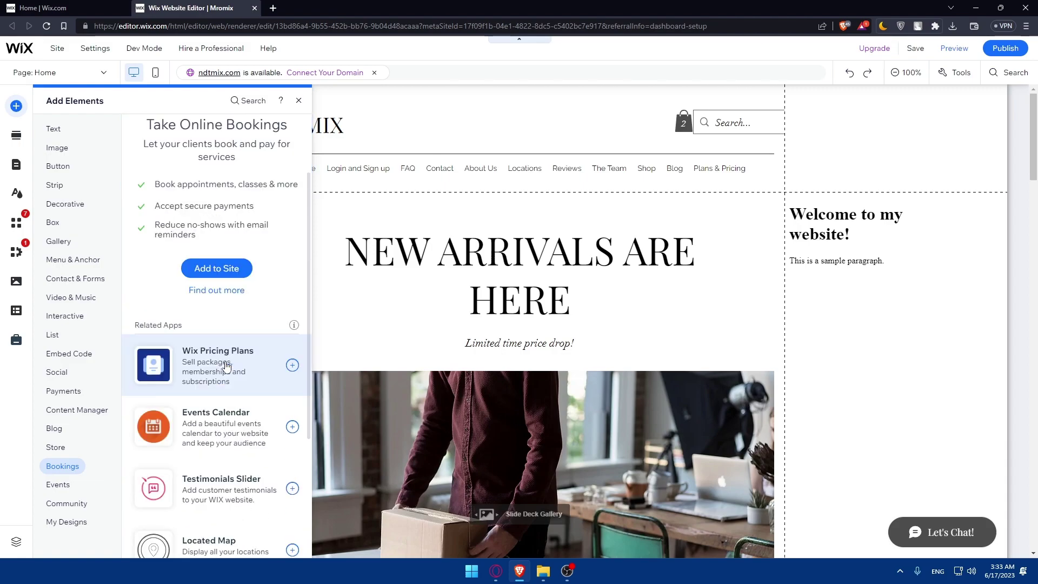
{"action": "scroll", "coordinate": [227, 366], "scroll_direction": "down", "scroll_amount": 3}
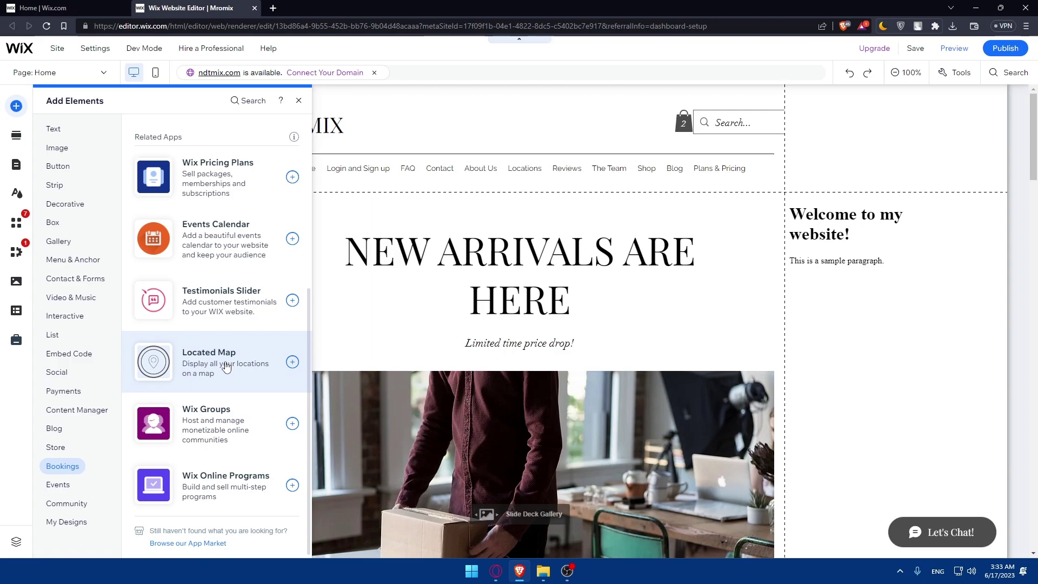
{"action": "scroll", "coordinate": [219, 363], "scroll_direction": "up", "scroll_amount": 3}
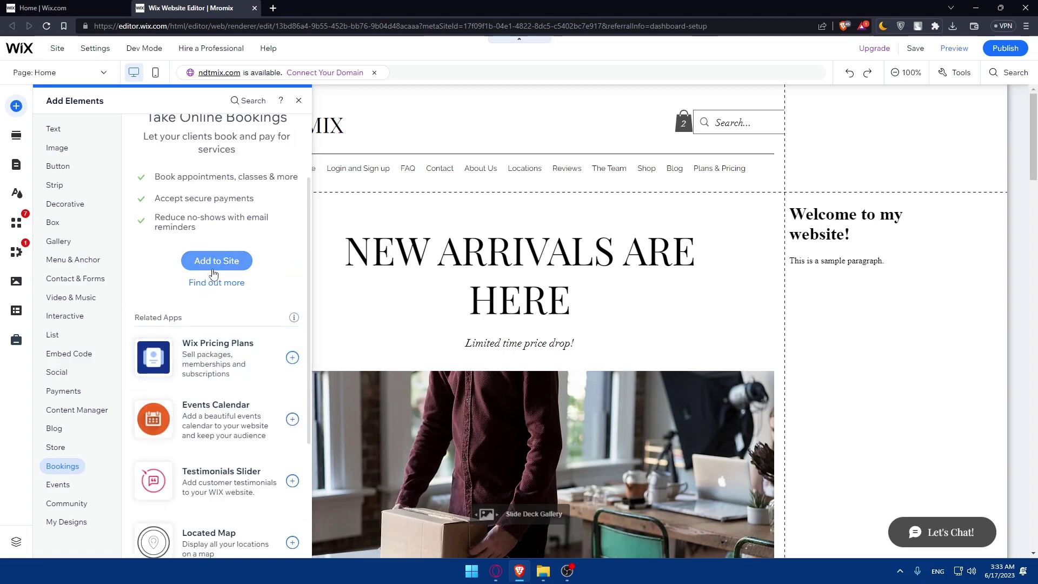
{"action": "scroll", "coordinate": [223, 258], "scroll_direction": "up", "scroll_amount": 2}
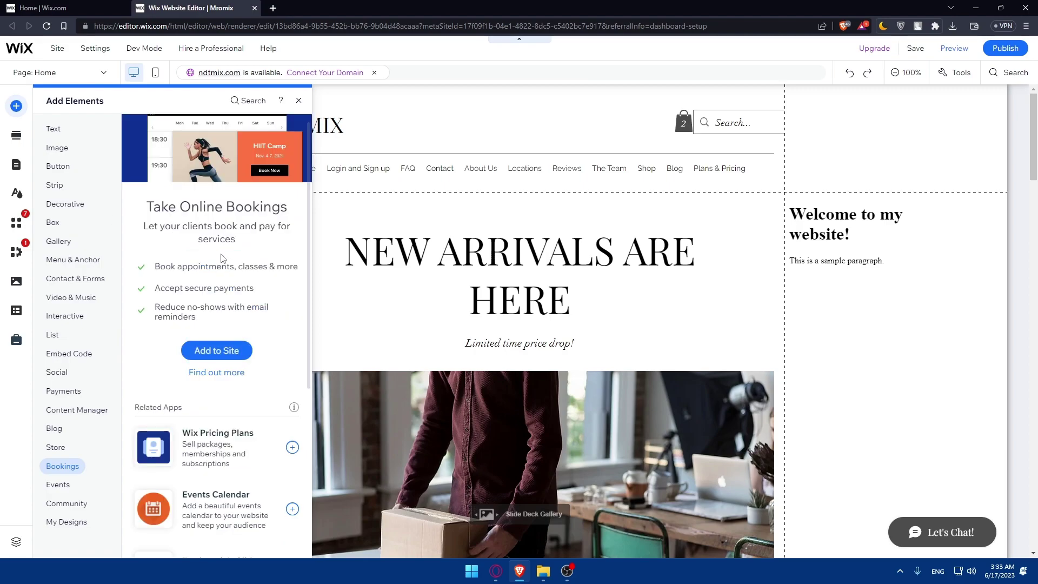
{"action": "left_click", "coordinate": [214, 351]}
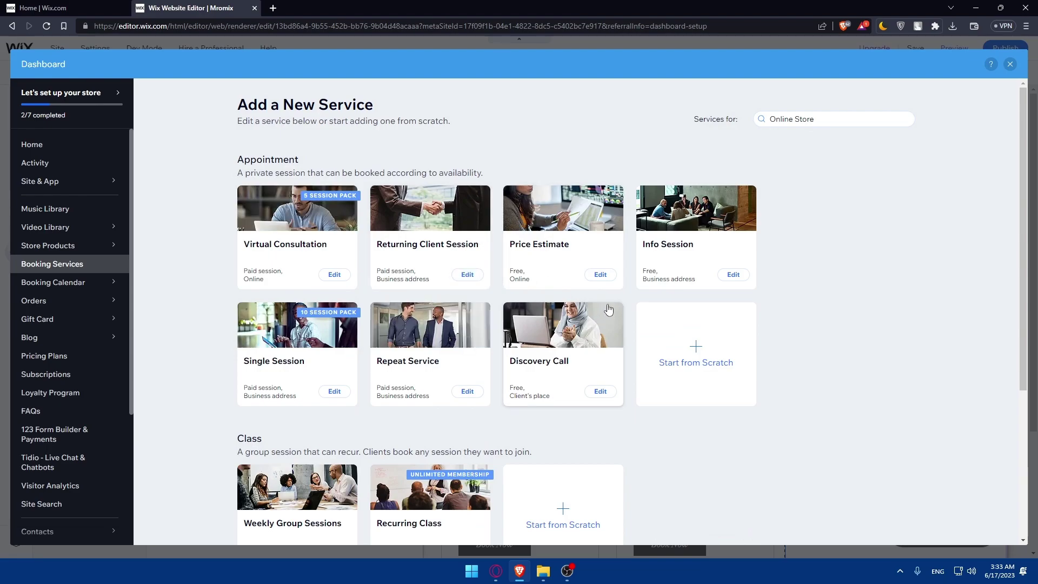
Edit the Info Session appointment service and name it "Info session"
{"action": "left_click", "coordinate": [725, 278]}
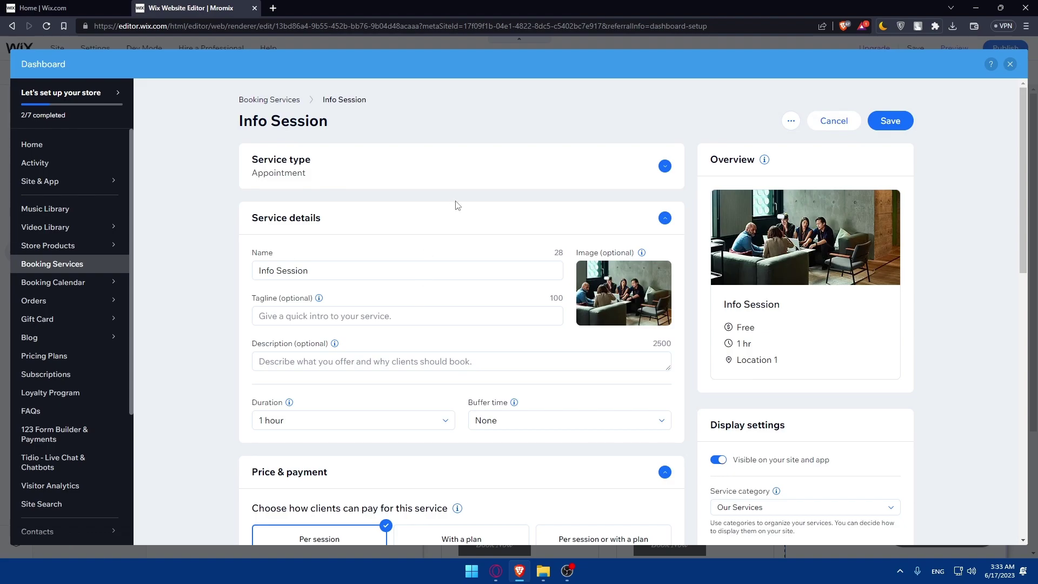
{"action": "triple_click", "coordinate": [350, 269]}
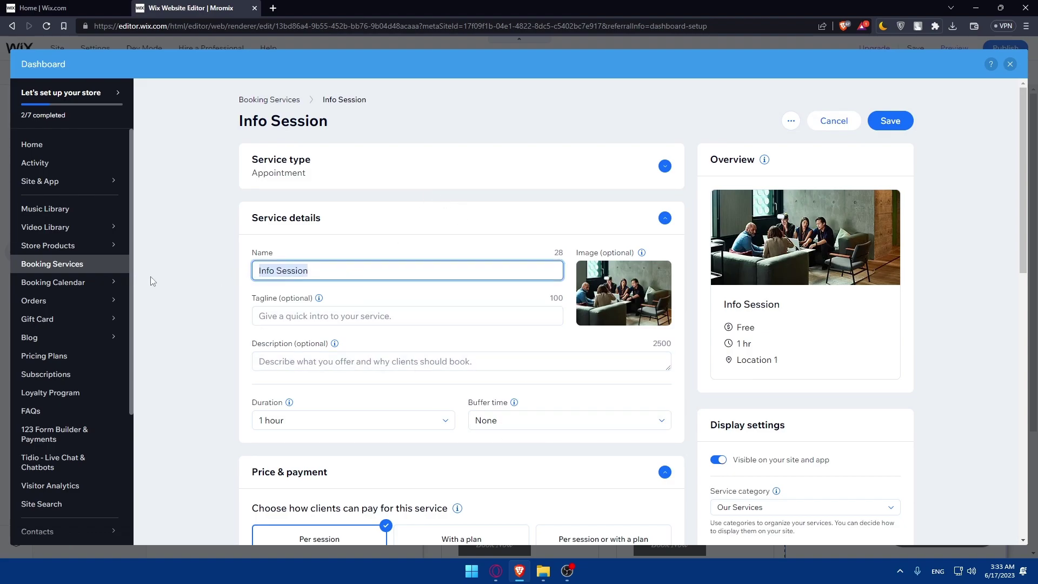
{"action": "type", "text": "Tets"}
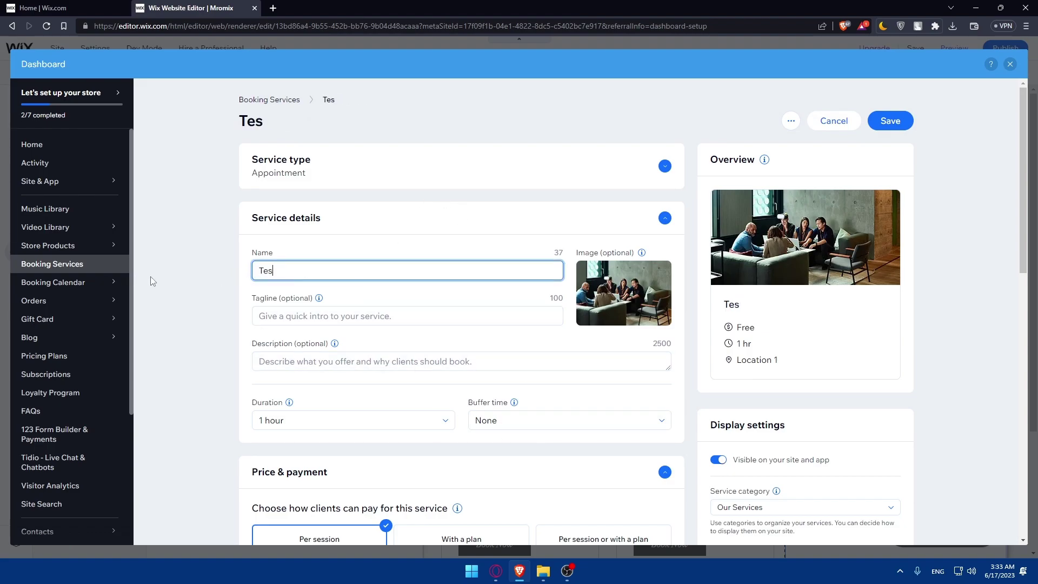
{"action": "key", "text": "BackSpace"}
{"action": "key", "text": "BackSpace"}
{"action": "key", "text": "BackSpace"}
{"action": "key", "text": "BackSpace"}
{"action": "type", "text": "In"}
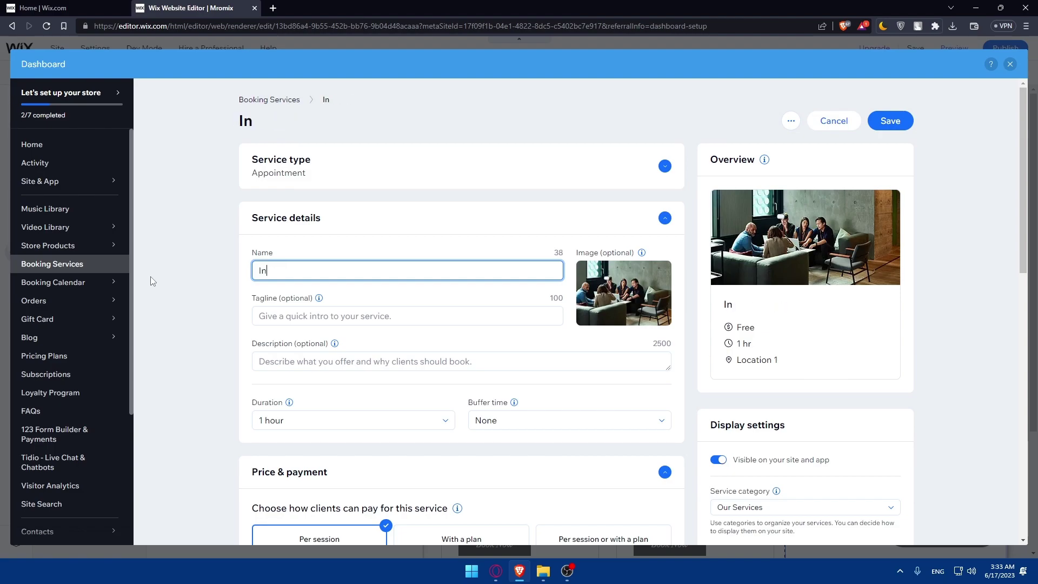
{"action": "type", "text": "fo session"}
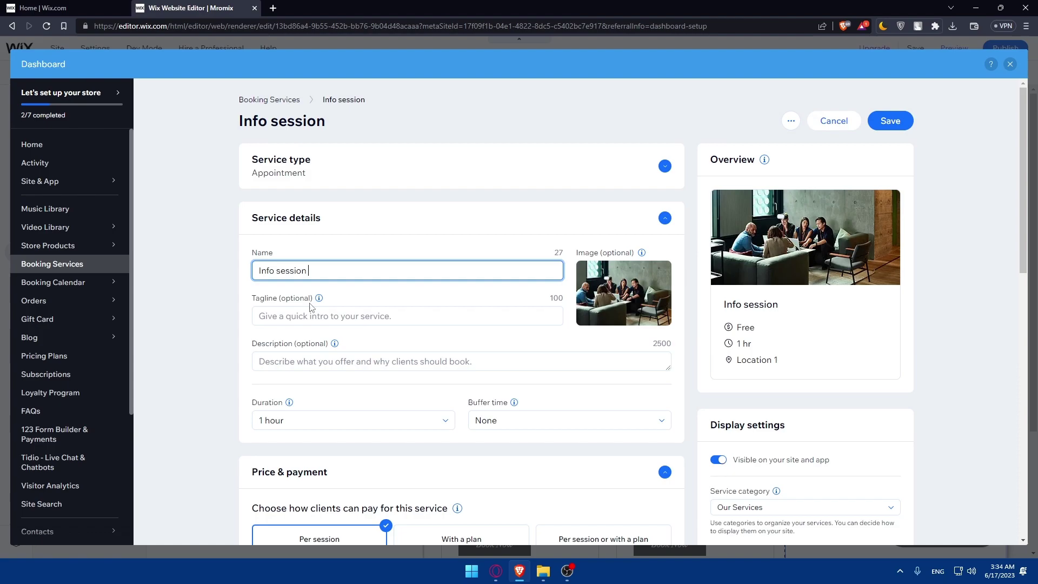
Fill in "test" as both the description and the tagline of the service
{"action": "scroll", "coordinate": [297, 345], "scroll_direction": "down", "scroll_amount": 2}
{"action": "left_click", "coordinate": [343, 276]}
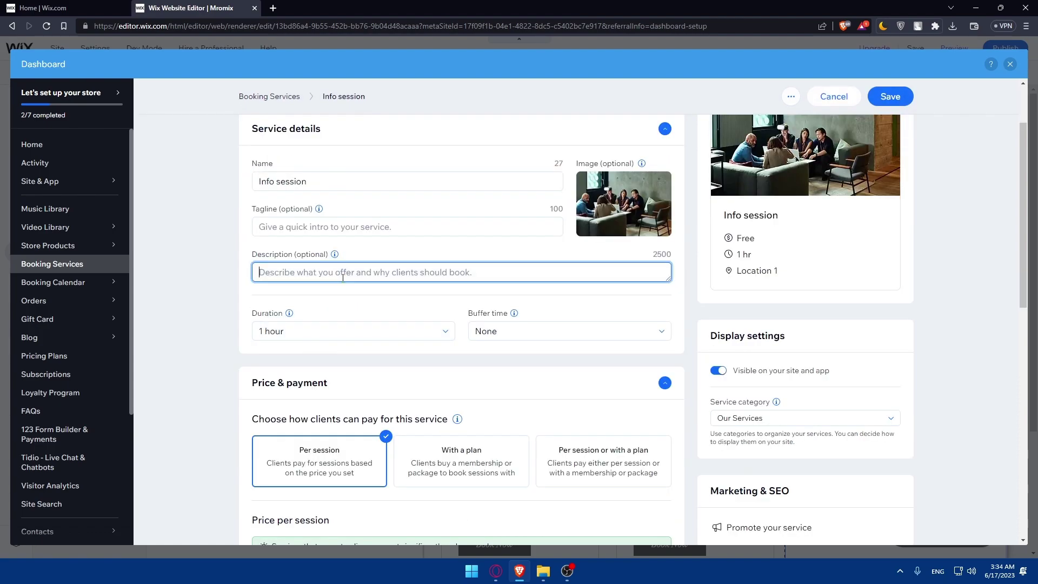
{"action": "type", "text": "test"}
{"action": "left_click", "coordinate": [413, 227]}
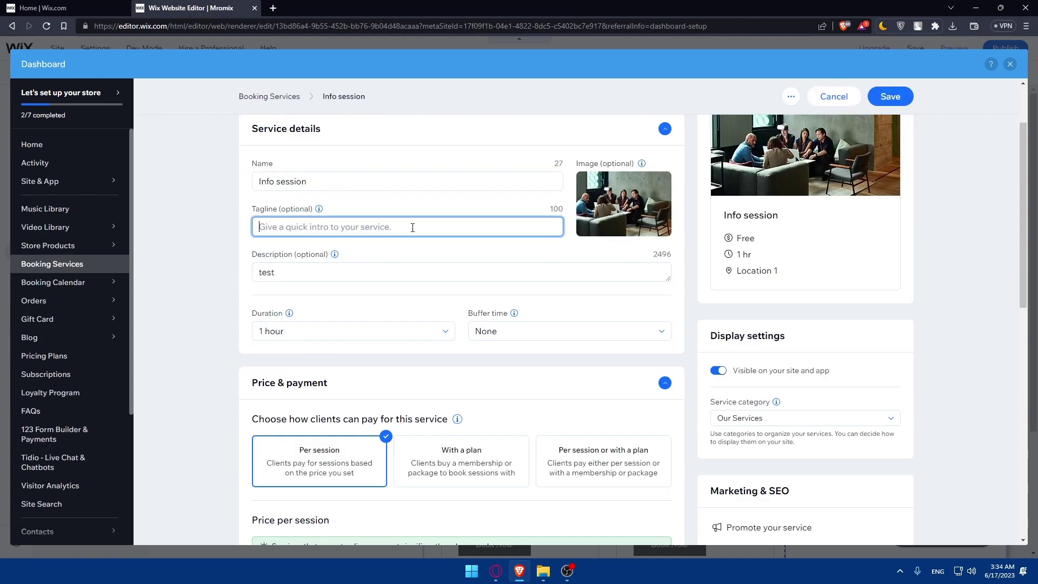
{"action": "type", "text": "test"}
Set the service's duration to 30 minutes and its buffer time to 5 minutes
{"action": "left_click", "coordinate": [310, 332]}
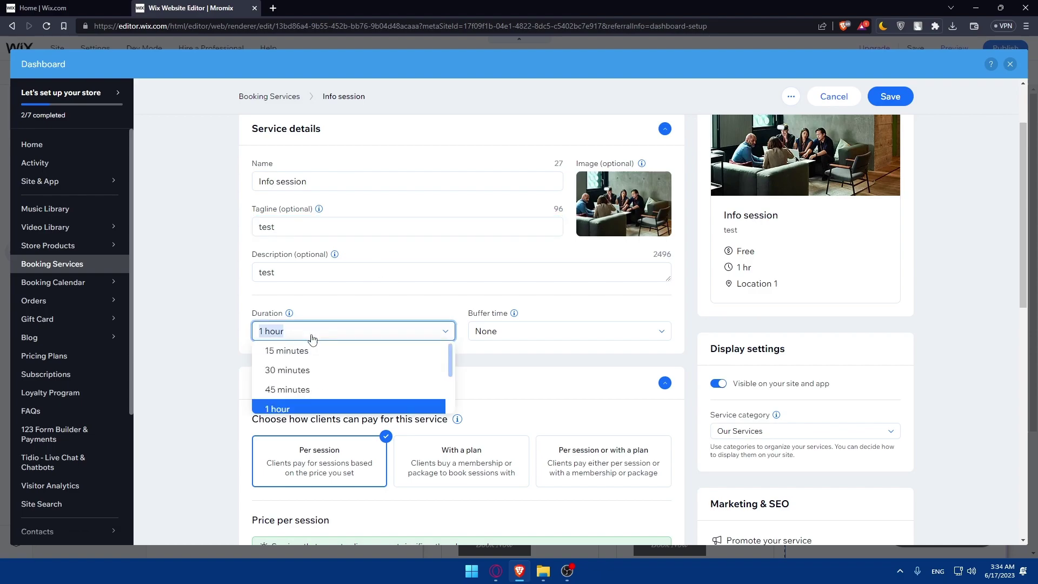
{"action": "left_click", "coordinate": [296, 352]}
{"action": "left_click", "coordinate": [297, 332]}
{"action": "left_click", "coordinate": [287, 370]}
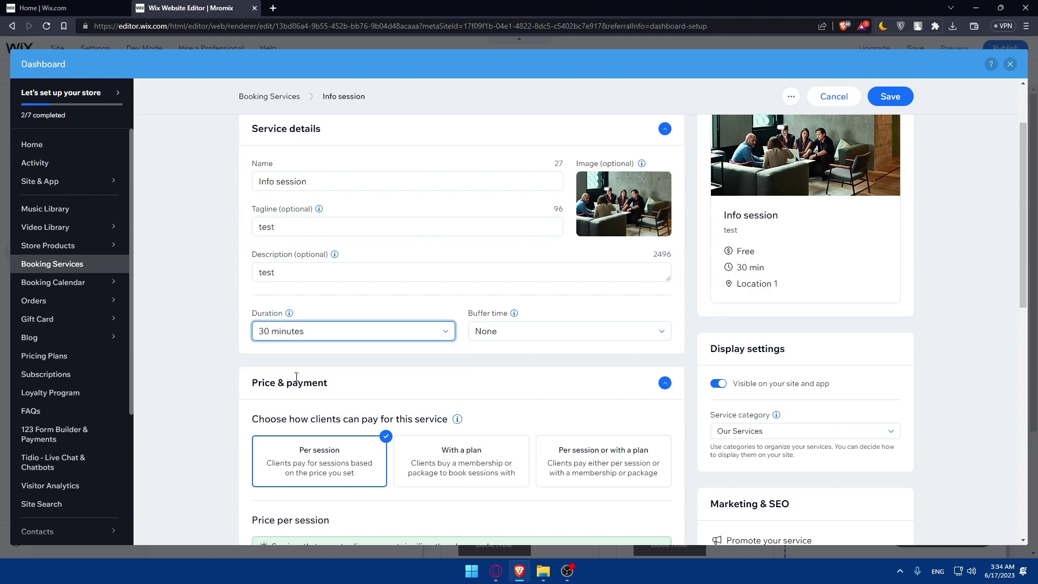
{"action": "left_click", "coordinate": [571, 334]}
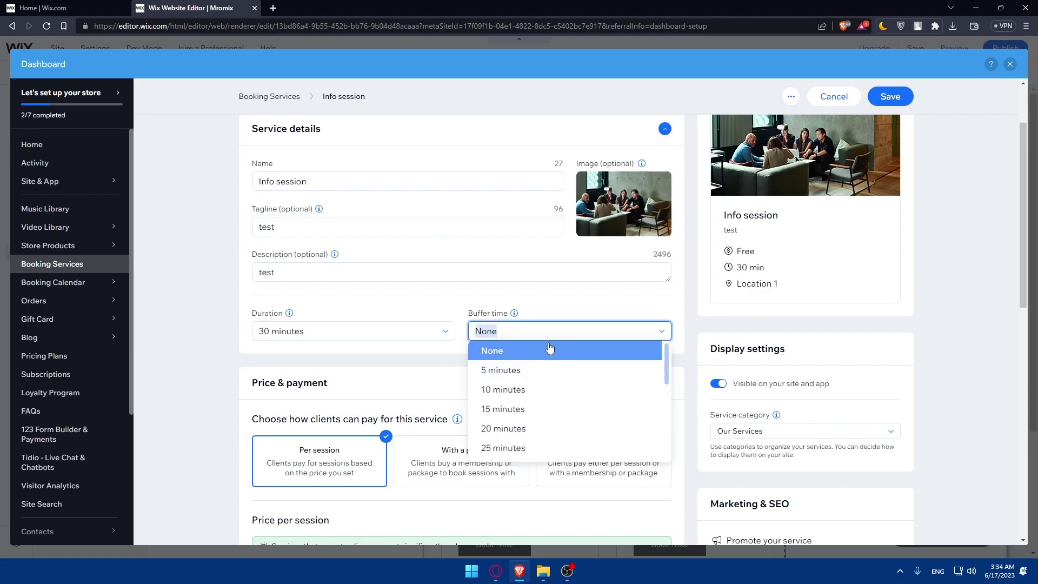
{"action": "left_click", "coordinate": [537, 373]}
Have clients pay per session with a custom price, and set the price description to "5$"
{"action": "scroll", "coordinate": [463, 382], "scroll_direction": "down", "scroll_amount": 2}
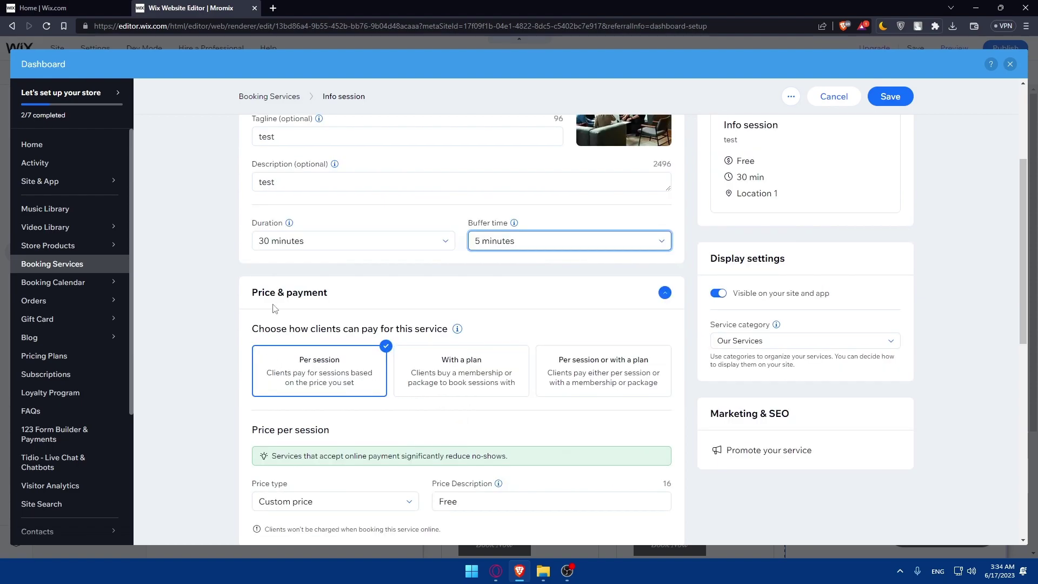
{"action": "left_click", "coordinate": [419, 373]}
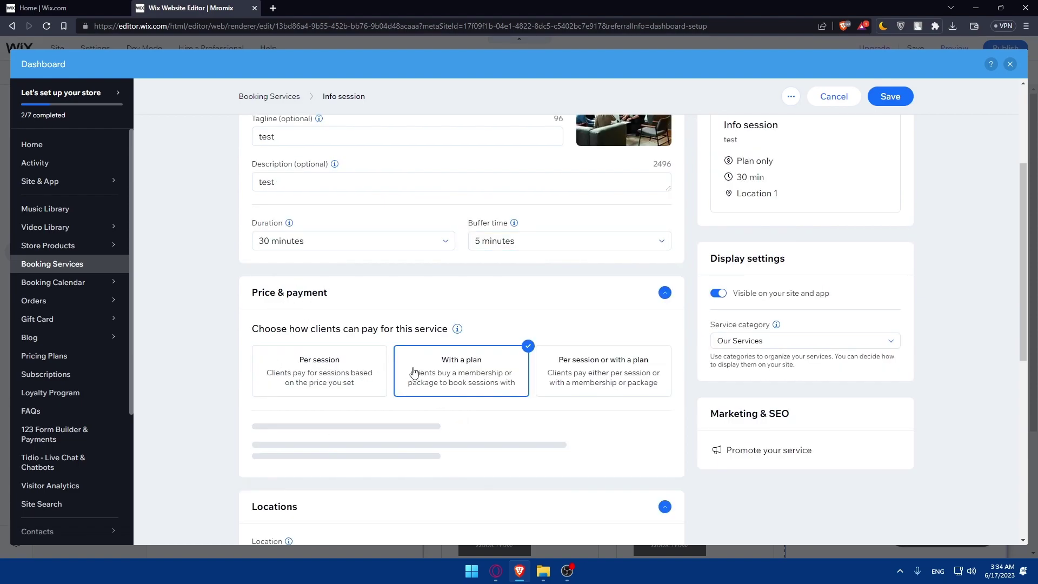
{"action": "left_click", "coordinate": [598, 377]}
{"action": "left_click", "coordinate": [309, 378]}
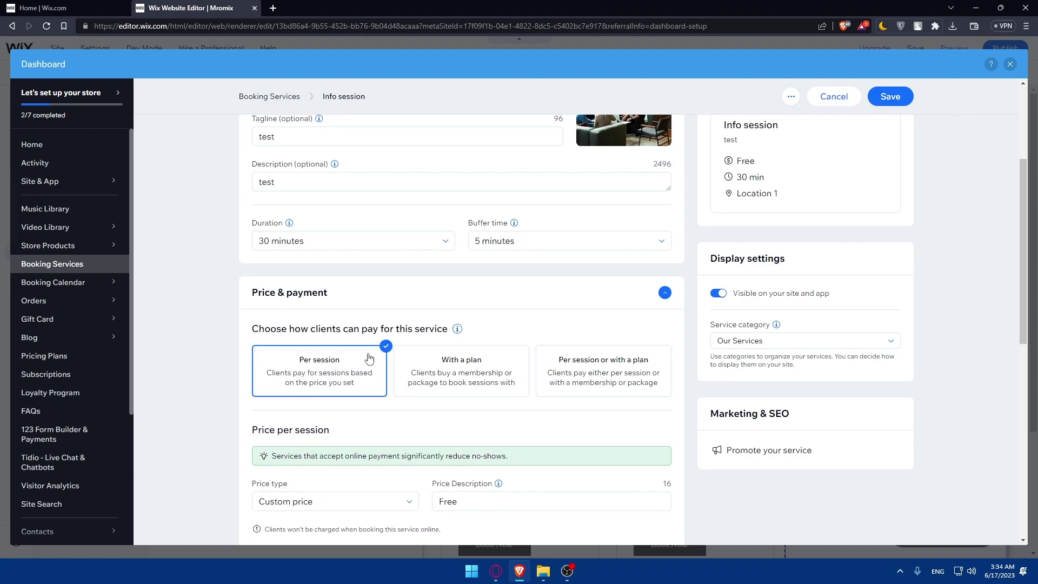
{"action": "scroll", "coordinate": [311, 382], "scroll_direction": "down", "scroll_amount": 2}
{"action": "left_click", "coordinate": [348, 422]}
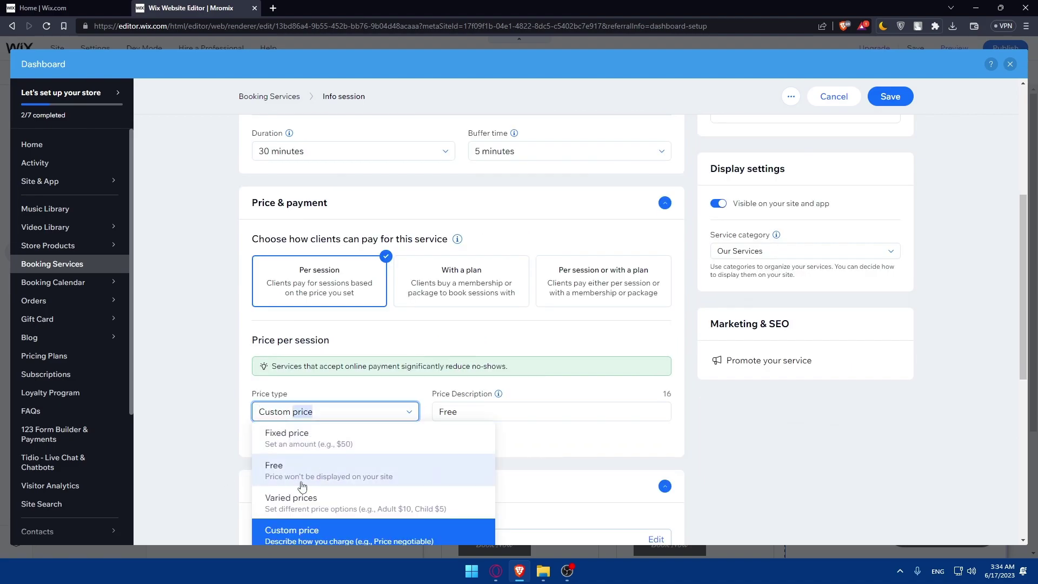
{"action": "left_click", "coordinate": [348, 413]}
{"action": "double_click", "coordinate": [474, 407]}
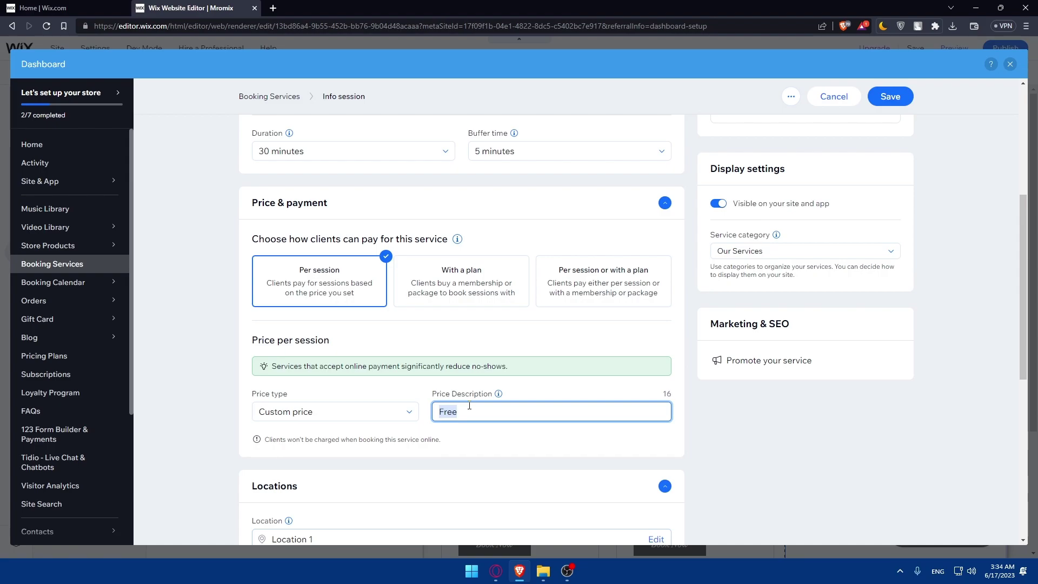
{"action": "type", "text": "5"}
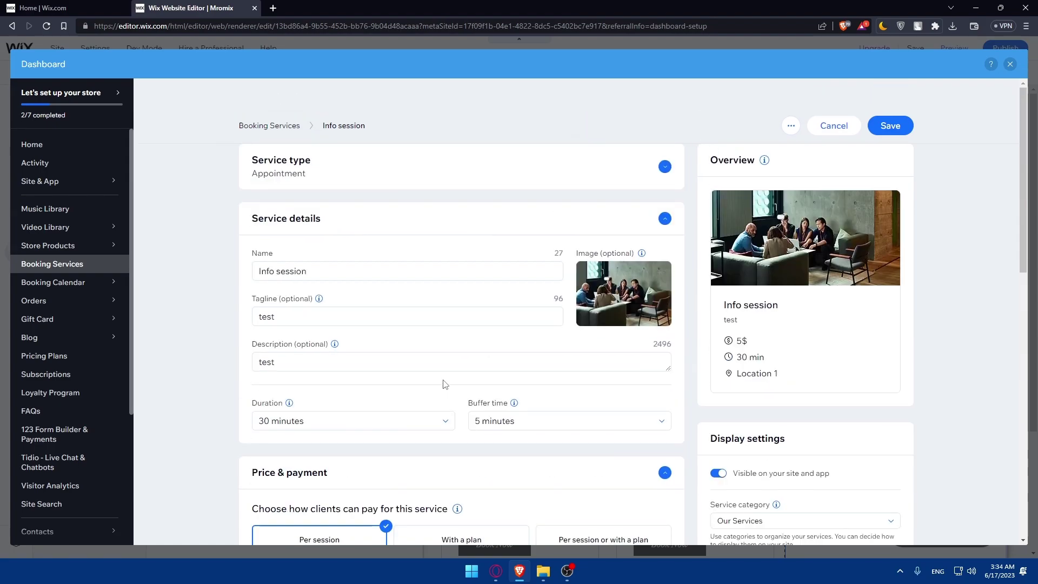
Save the service's progress and open its location settings for editing
{"action": "scroll", "coordinate": [470, 359], "scroll_direction": "down", "scroll_amount": 3}
{"action": "scroll", "coordinate": [470, 363], "scroll_direction": "down", "scroll_amount": 5}
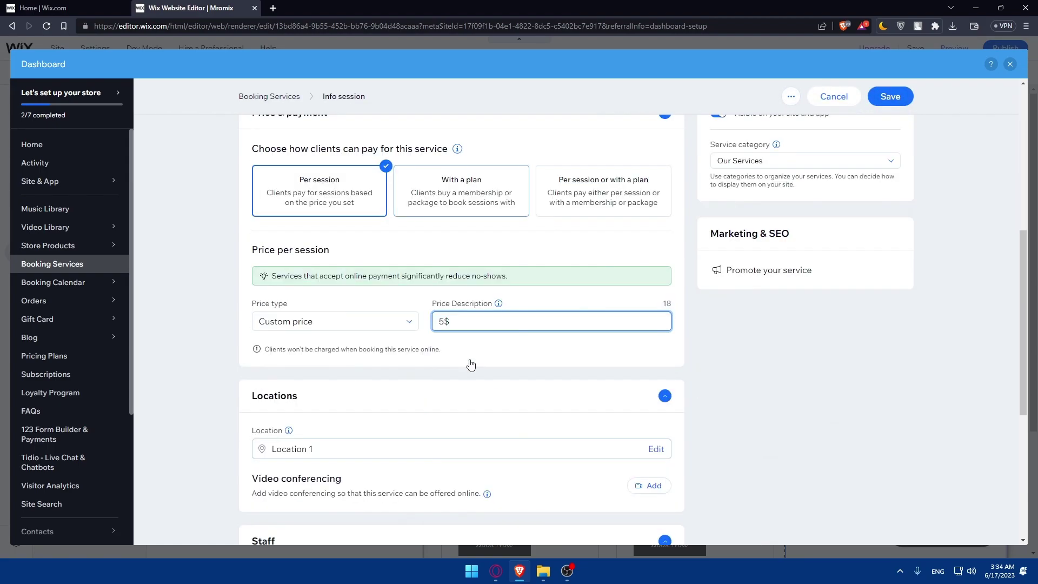
{"action": "left_click", "coordinate": [422, 359]}
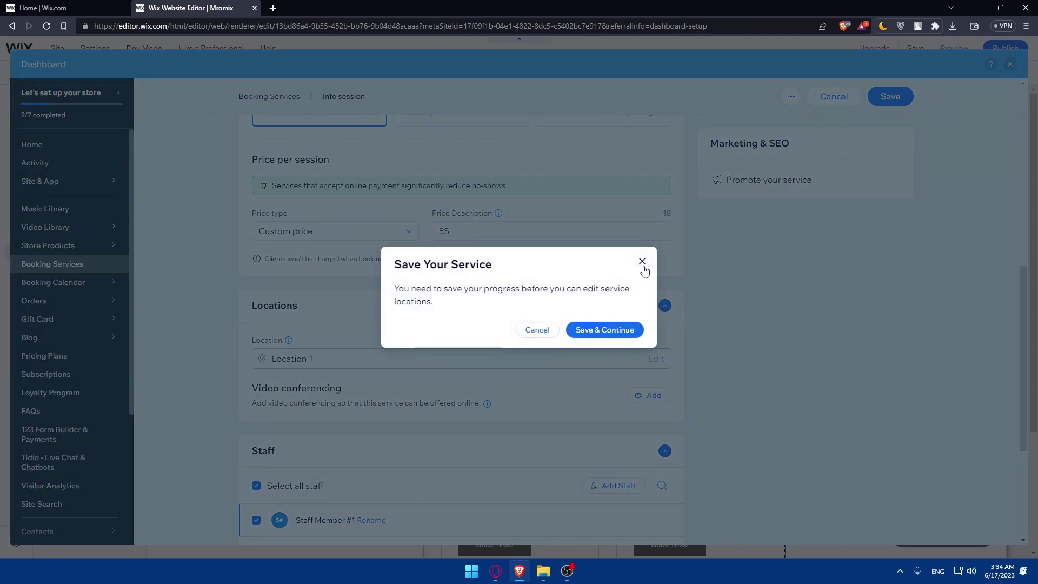
{"action": "left_click", "coordinate": [598, 330]}
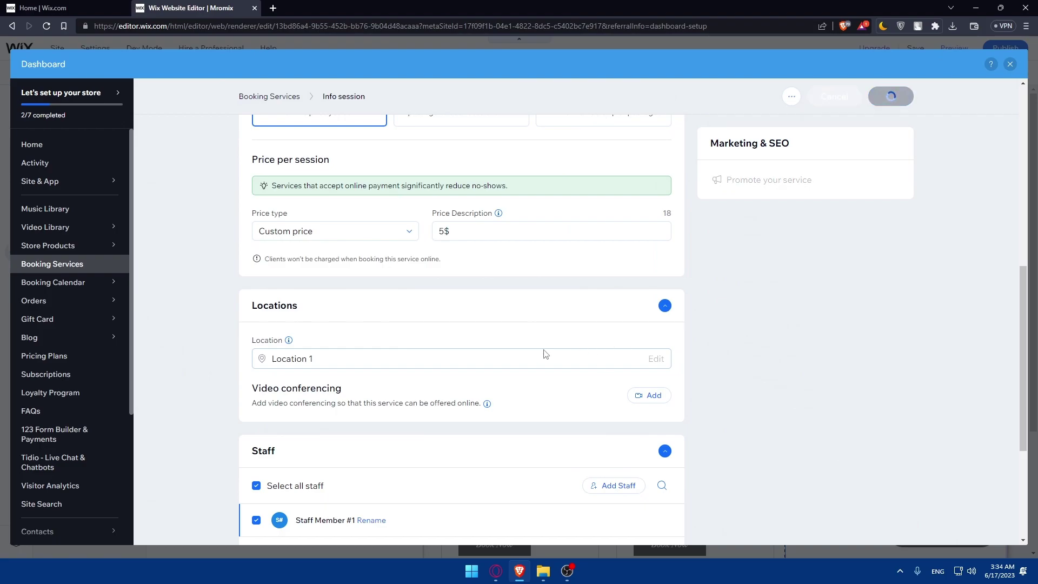
{"action": "left_click", "coordinate": [378, 357]}
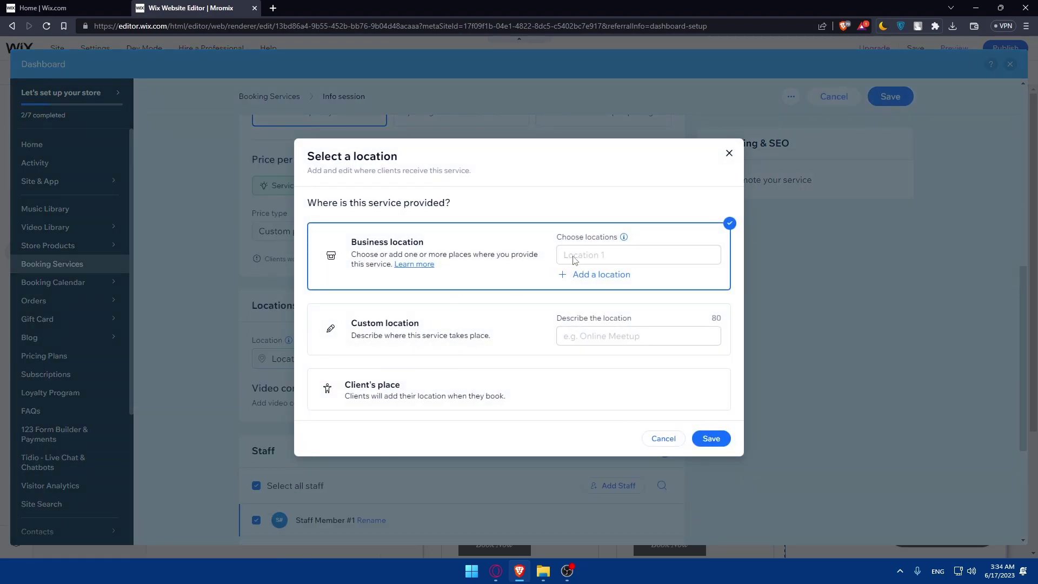
Try a custom location described as "test" for the service
{"action": "left_click", "coordinate": [512, 351]}
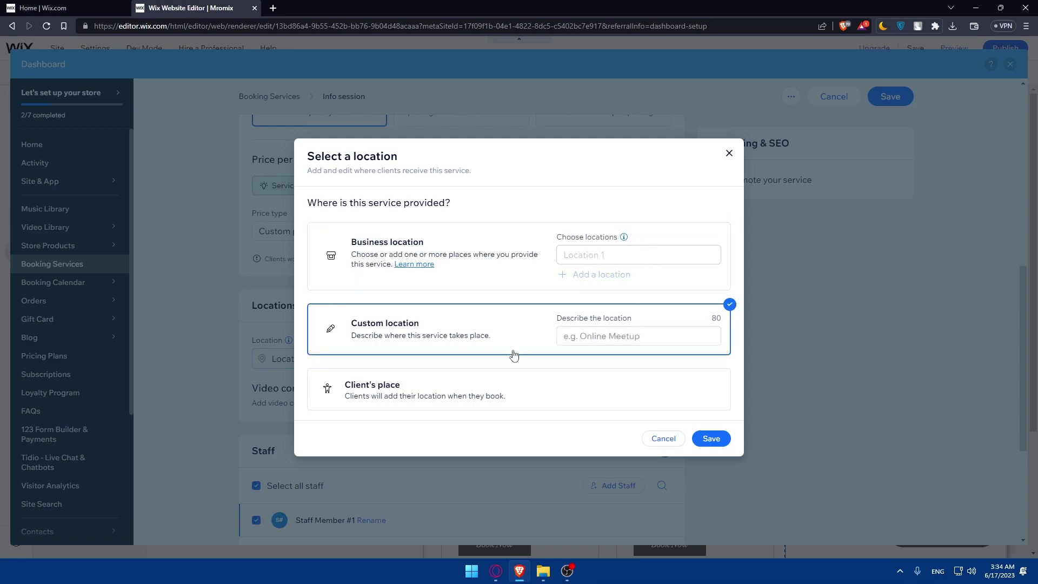
{"action": "left_click", "coordinate": [611, 340]}
{"action": "type", "text": "test"}
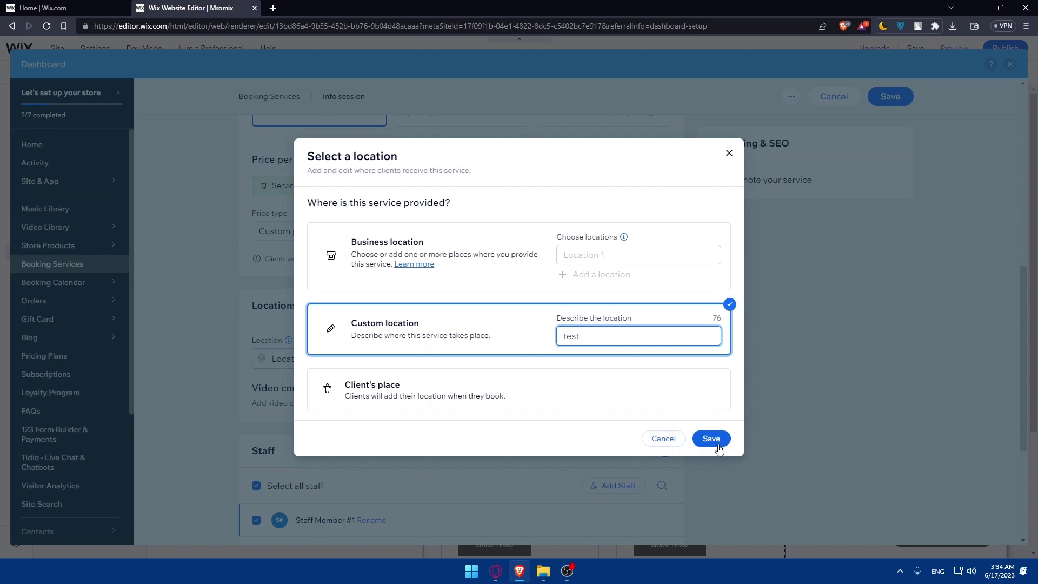
Set the service's location to the client's place and save the location choice
{"action": "left_click", "coordinate": [410, 385]}
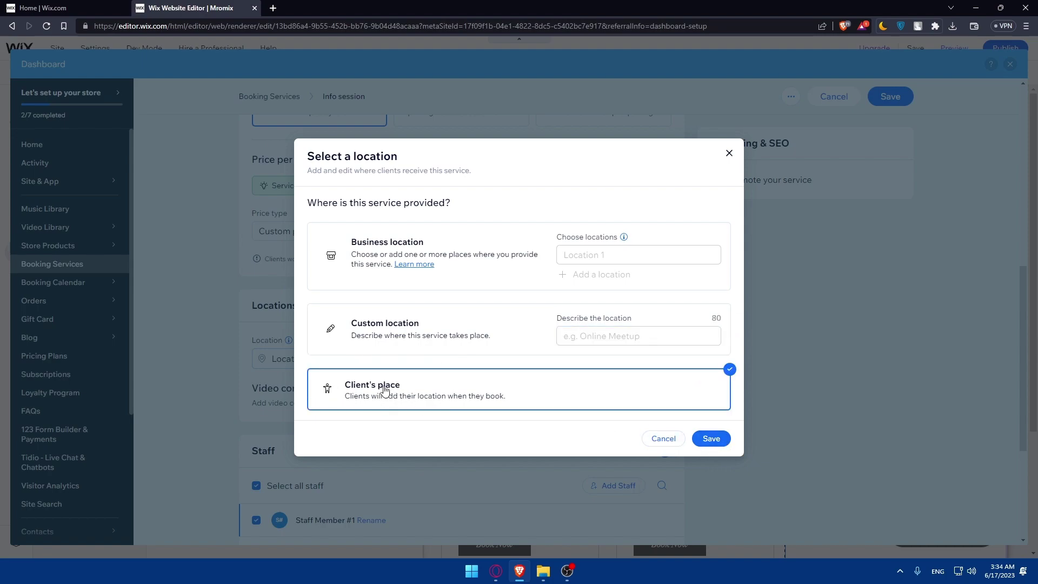
{"action": "left_click", "coordinate": [709, 441]}
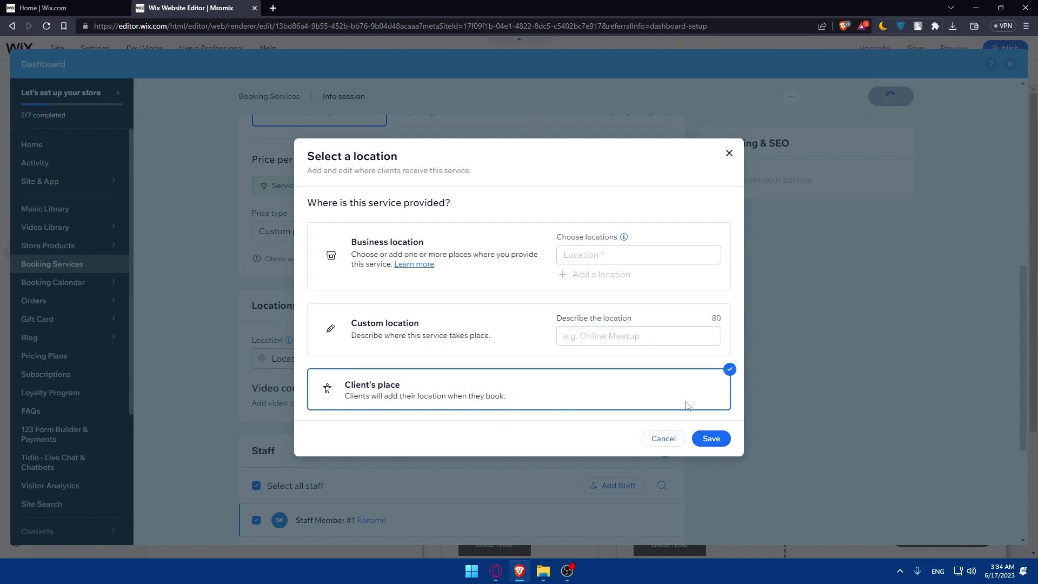
Review the Info session form, including its staff, image and advanced booking settings
{"action": "scroll", "coordinate": [479, 364], "scroll_direction": "down", "scroll_amount": 4}
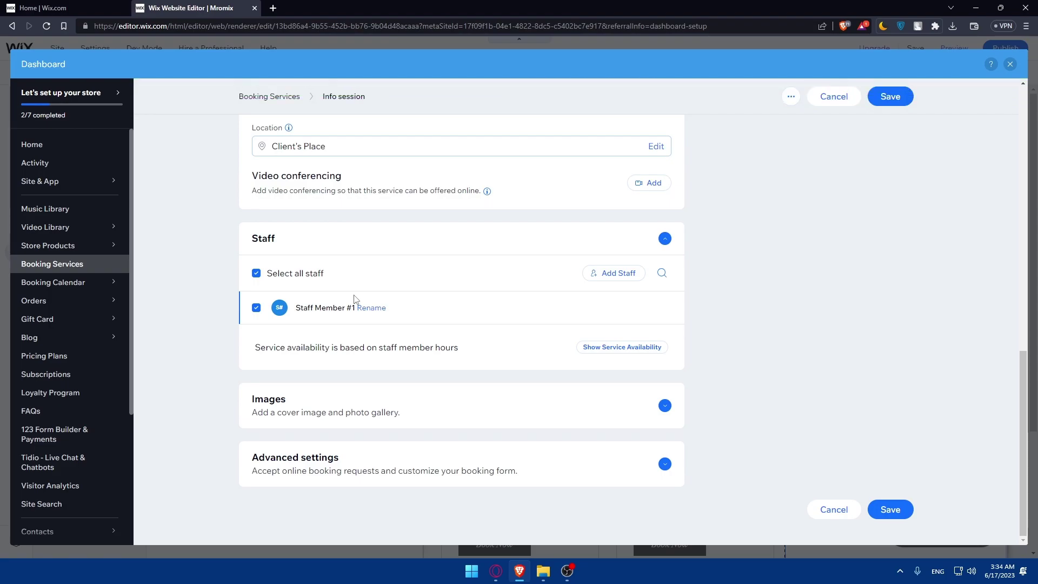
{"action": "scroll", "coordinate": [637, 169], "scroll_direction": "up", "scroll_amount": 10}
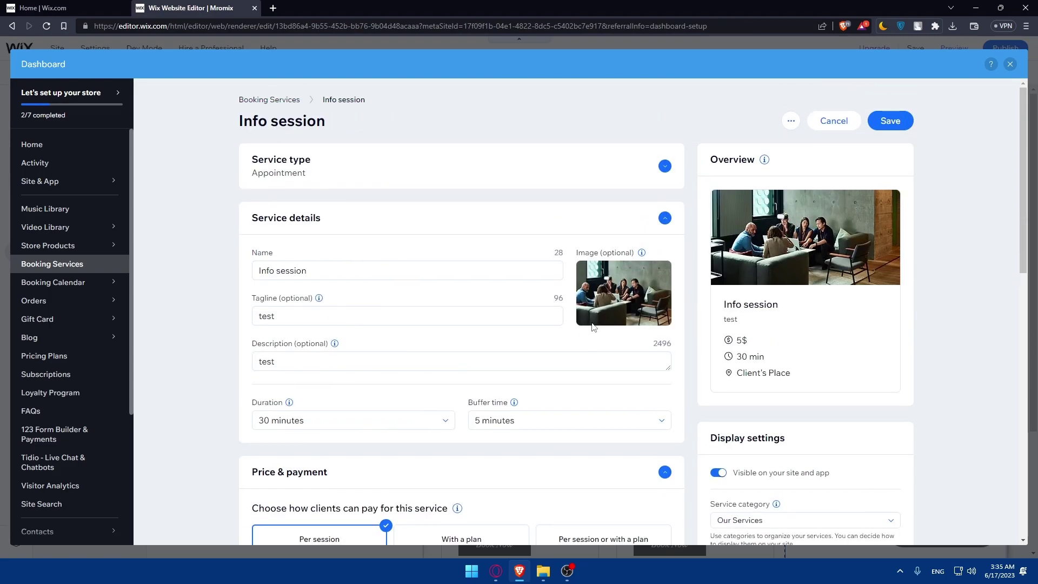
{"action": "scroll", "coordinate": [703, 293], "scroll_direction": "down", "scroll_amount": 6}
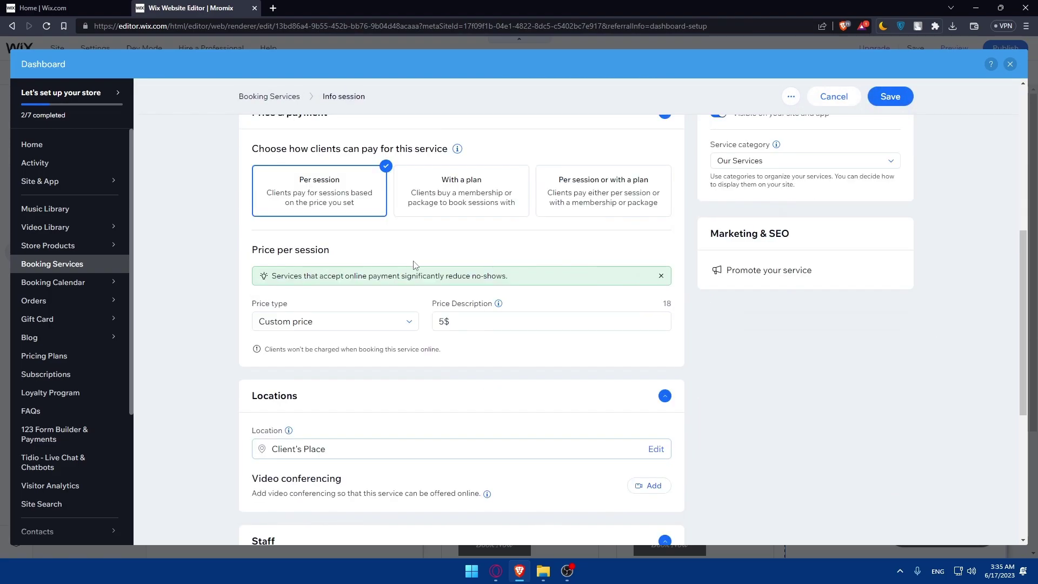
{"action": "scroll", "coordinate": [780, 183], "scroll_direction": "up", "scroll_amount": 6}
{"action": "scroll", "coordinate": [770, 234], "scroll_direction": "down", "scroll_amount": 10}
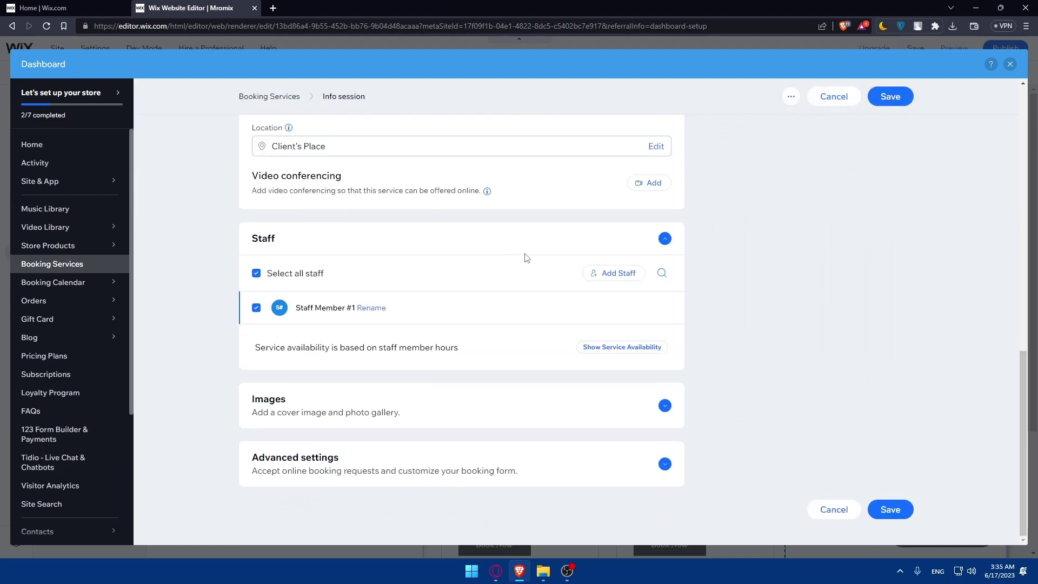
{"action": "left_click", "coordinate": [633, 283]}
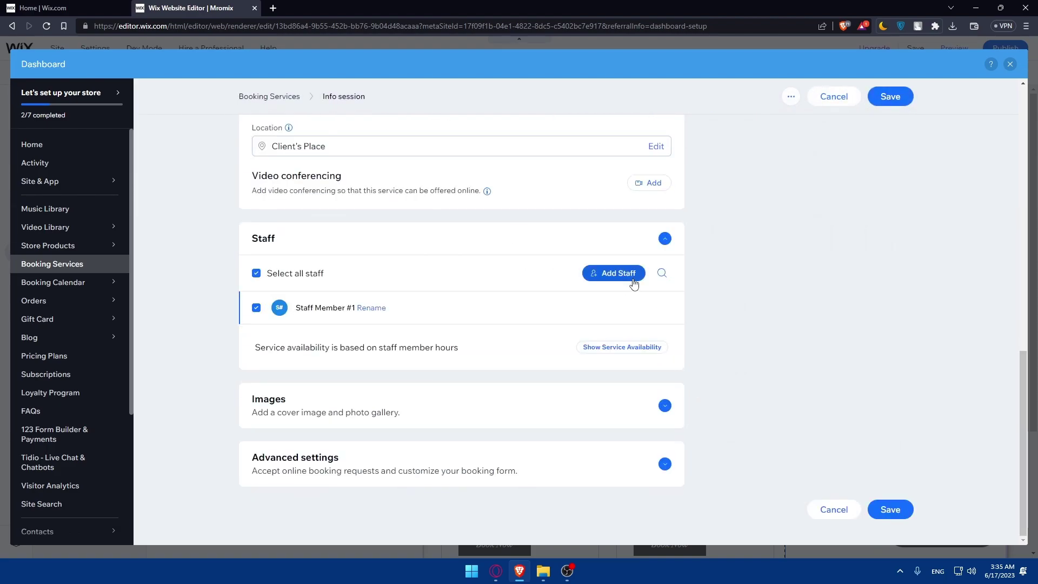
{"action": "left_click", "coordinate": [665, 407]}
{"action": "scroll", "coordinate": [608, 409], "scroll_direction": "down", "scroll_amount": 5}
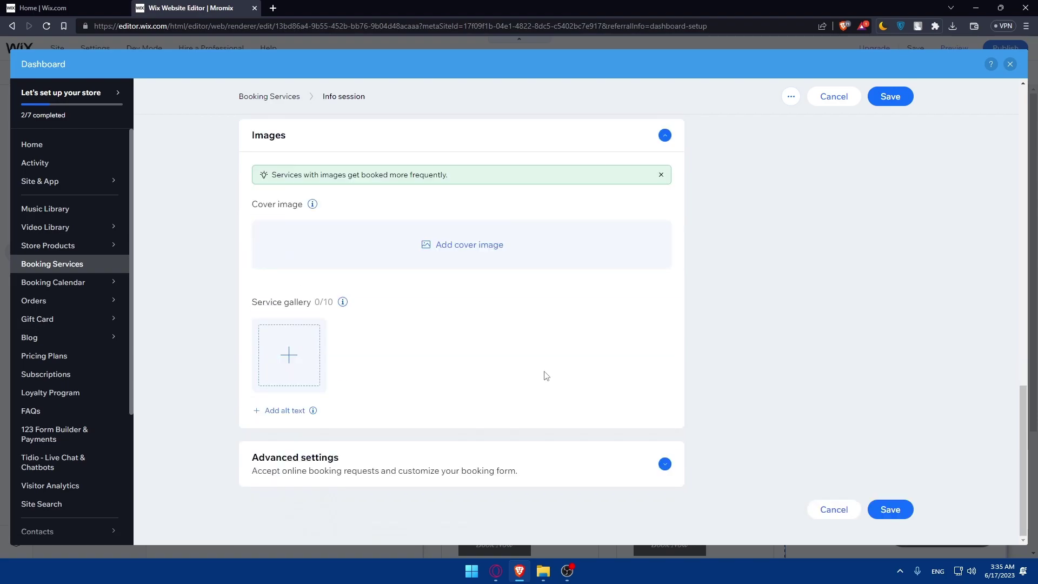
{"action": "left_click", "coordinate": [661, 464]}
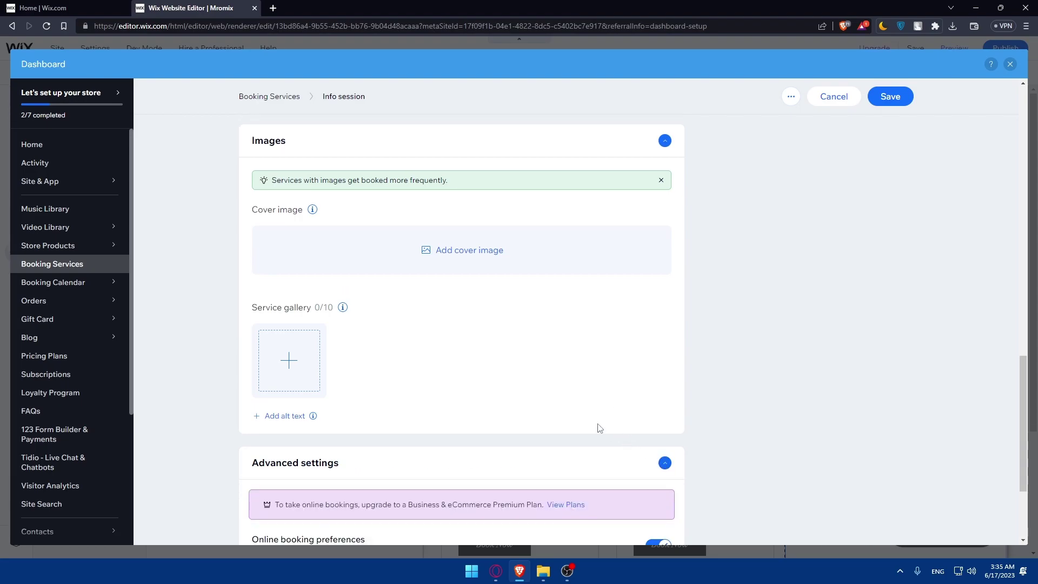
{"action": "scroll", "coordinate": [595, 425], "scroll_direction": "down", "scroll_amount": 5}
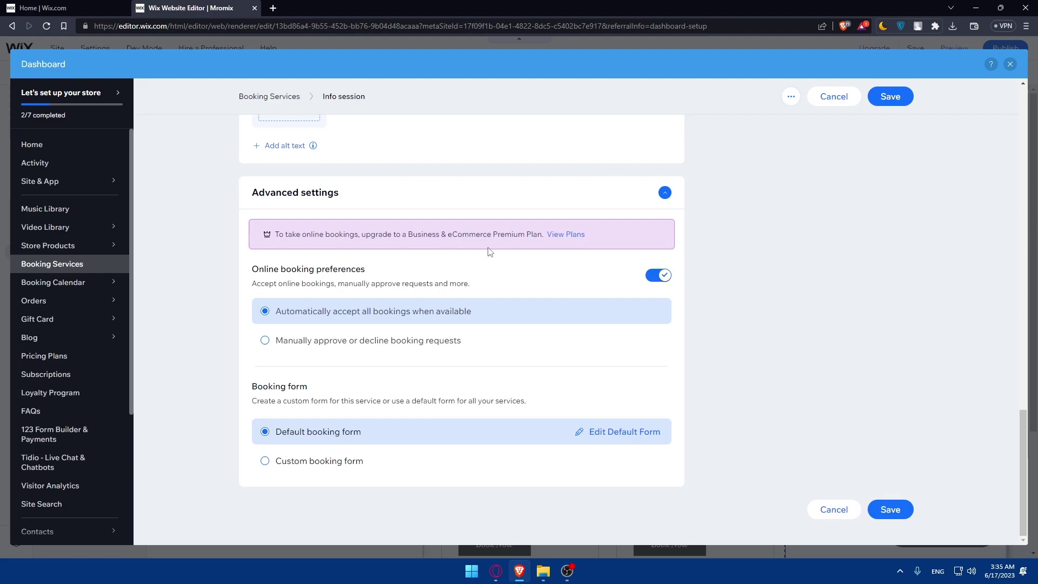
Open the Business and eCommerce premium plans in a separate tab, compare them, and return to the service form
{"action": "right_click", "coordinate": [568, 234]}
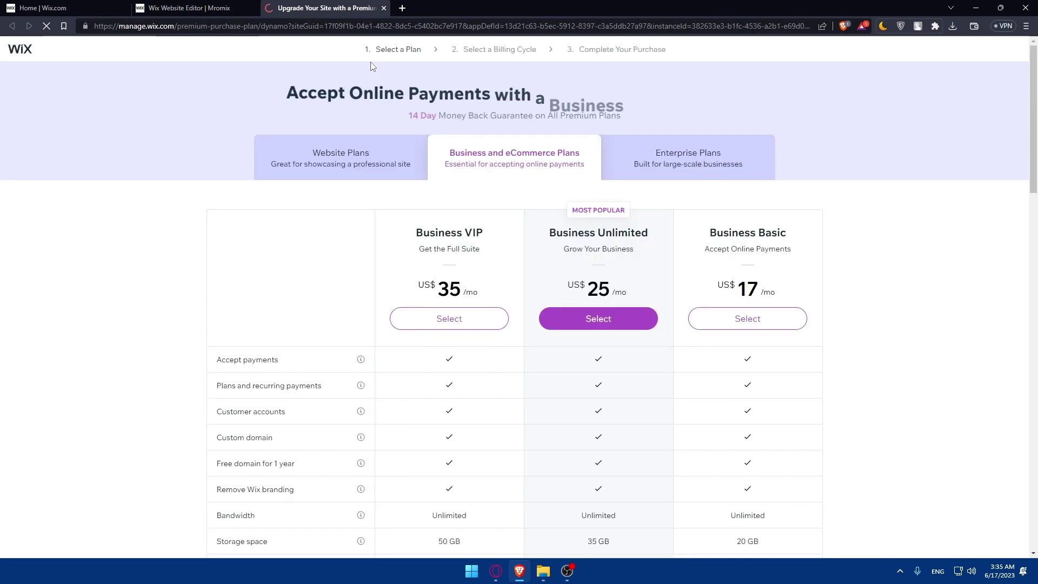
{"action": "scroll", "coordinate": [505, 229], "scroll_direction": "down", "scroll_amount": 4}
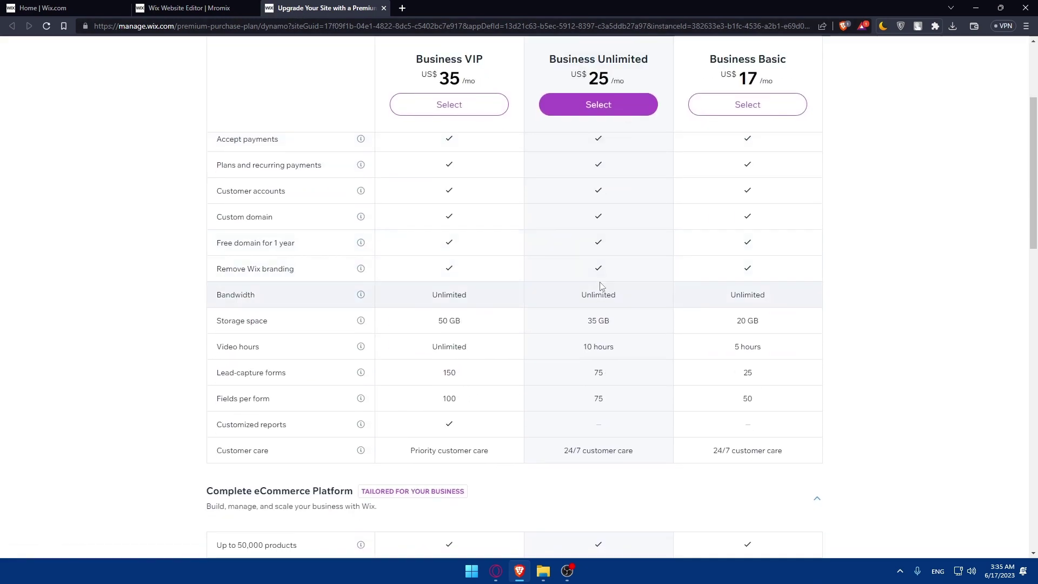
{"action": "scroll", "coordinate": [554, 206], "scroll_direction": "up", "scroll_amount": 4}
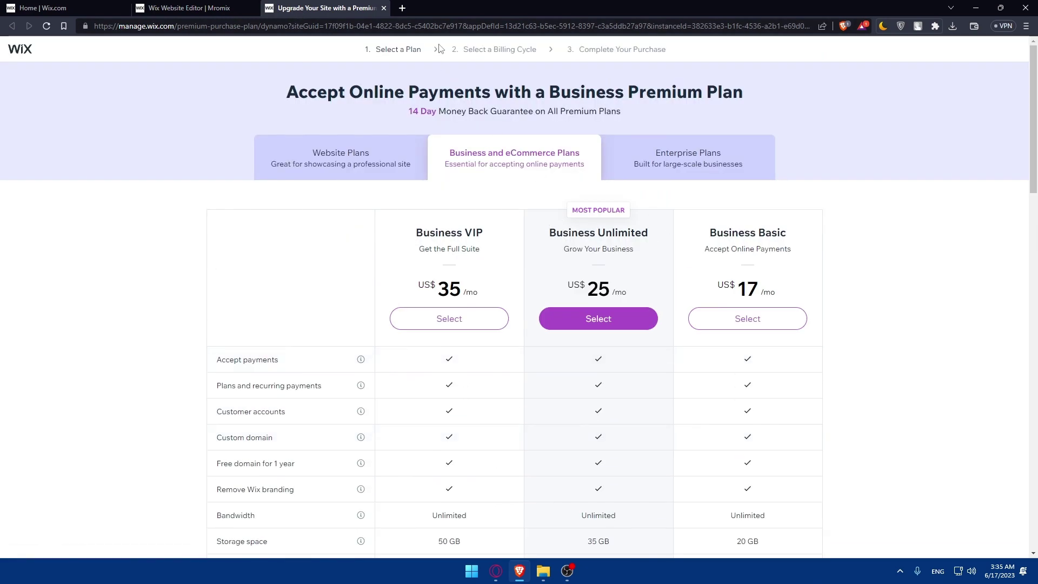
{"action": "left_click", "coordinate": [384, 7]}
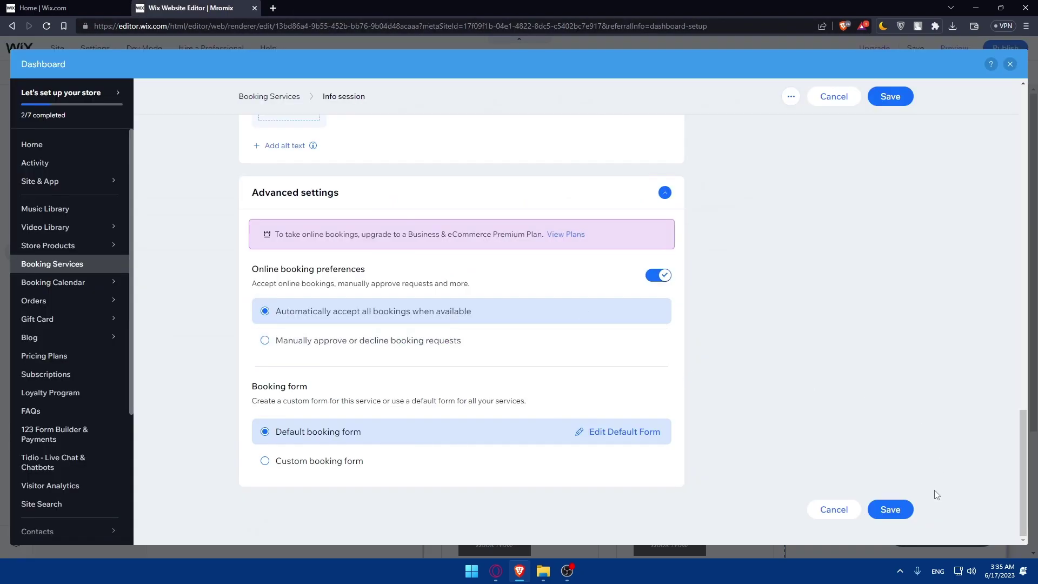
Save the Info session service and dismiss the premium upgrade offer
{"action": "left_click", "coordinate": [891, 509]}
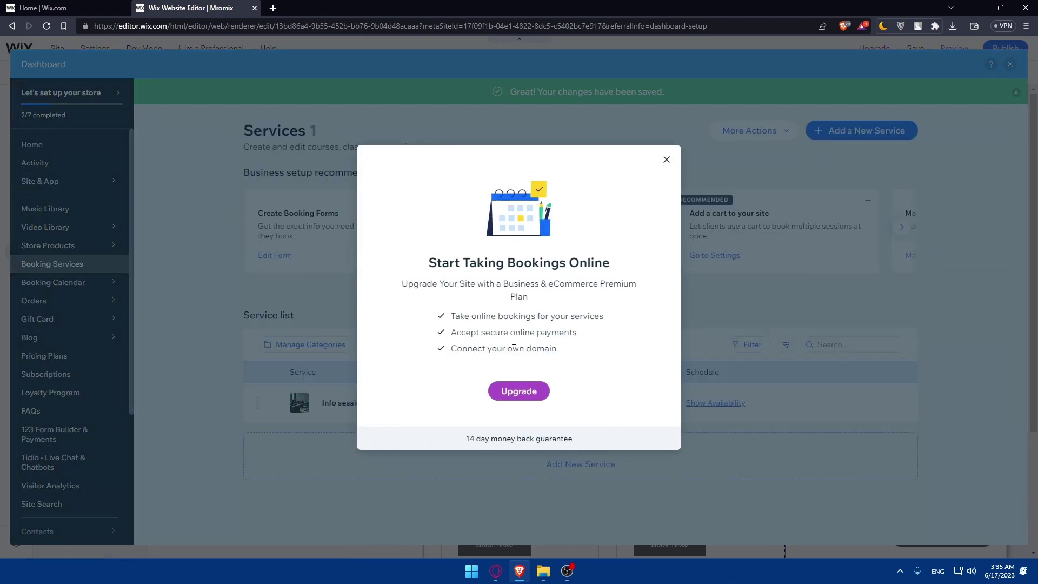
{"action": "left_click", "coordinate": [667, 160]}
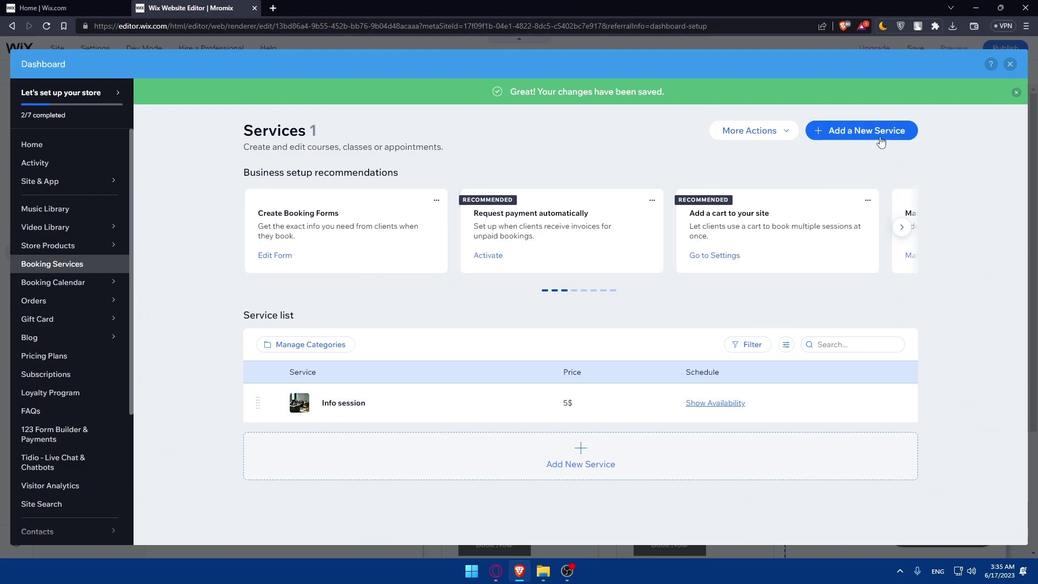
Review the saved Info session service and its additional actions in the service list, and close the dashboard
{"action": "left_click", "coordinate": [575, 407]}
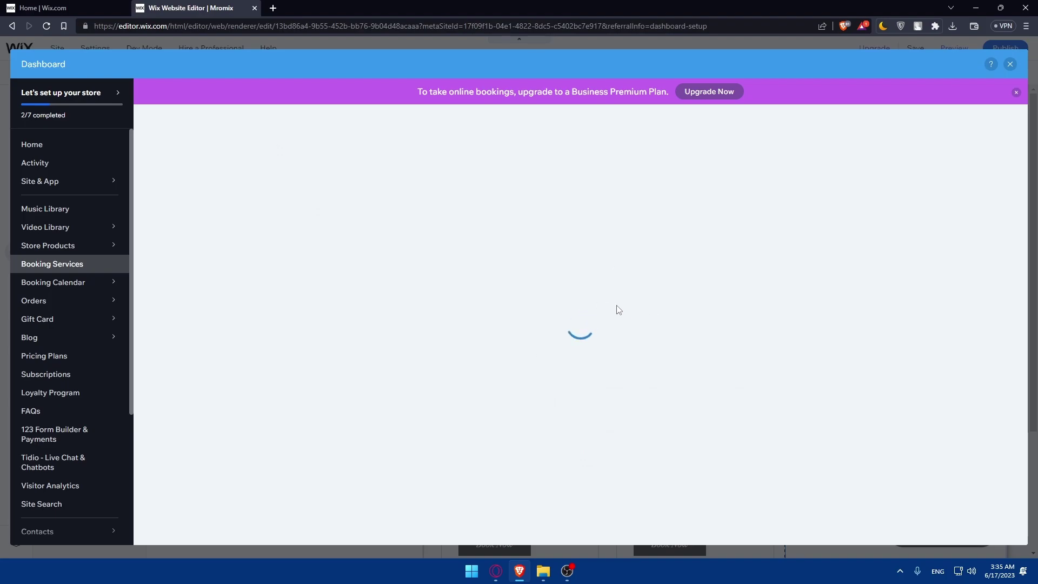
{"action": "scroll", "coordinate": [598, 339], "scroll_direction": "down", "scroll_amount": 5}
{"action": "scroll", "coordinate": [579, 334], "scroll_direction": "up", "scroll_amount": 5}
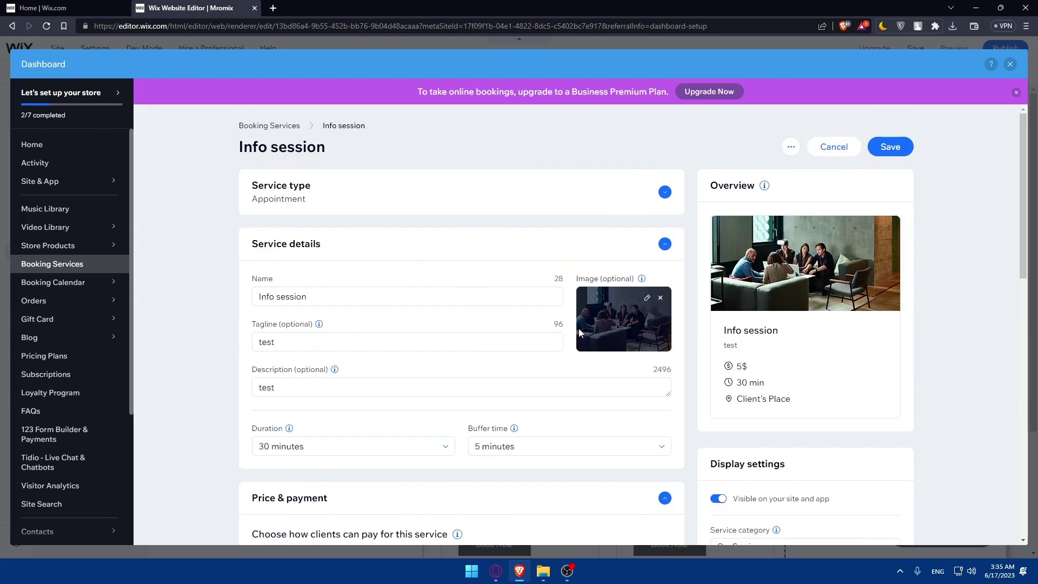
{"action": "left_click", "coordinate": [811, 148]}
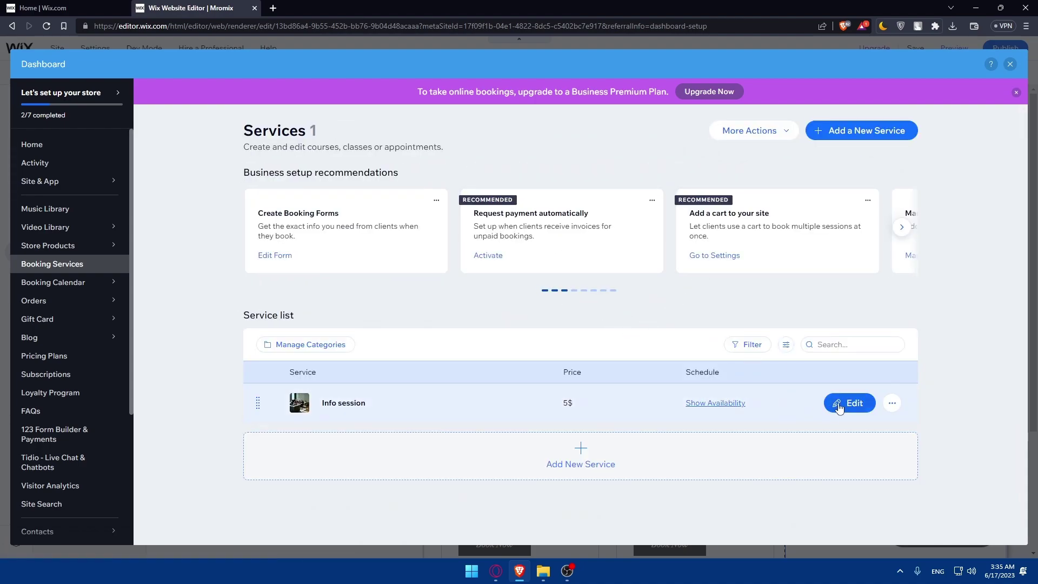
{"action": "left_click", "coordinate": [892, 403]}
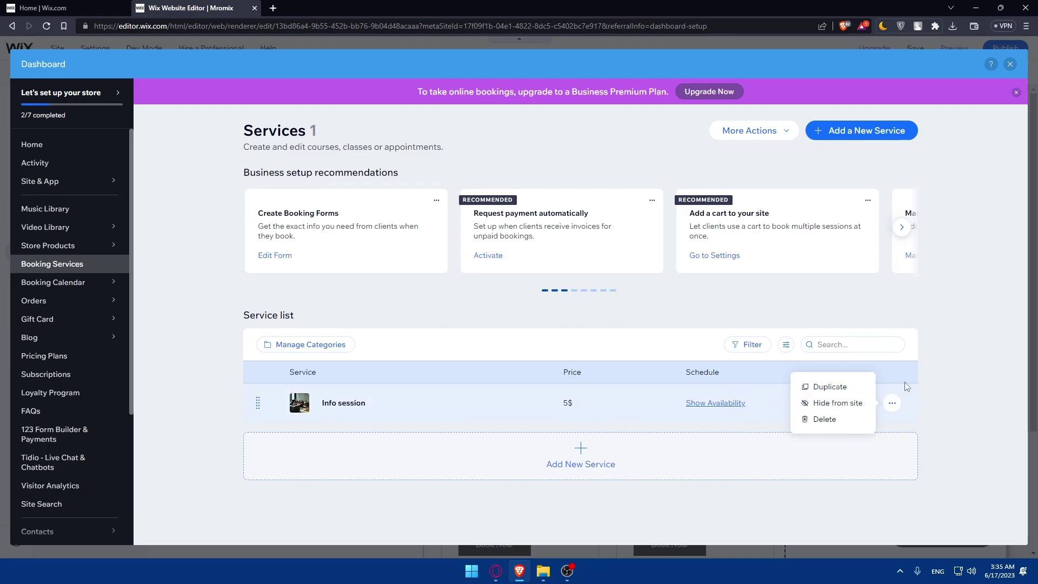
{"action": "left_click", "coordinate": [1010, 64]}
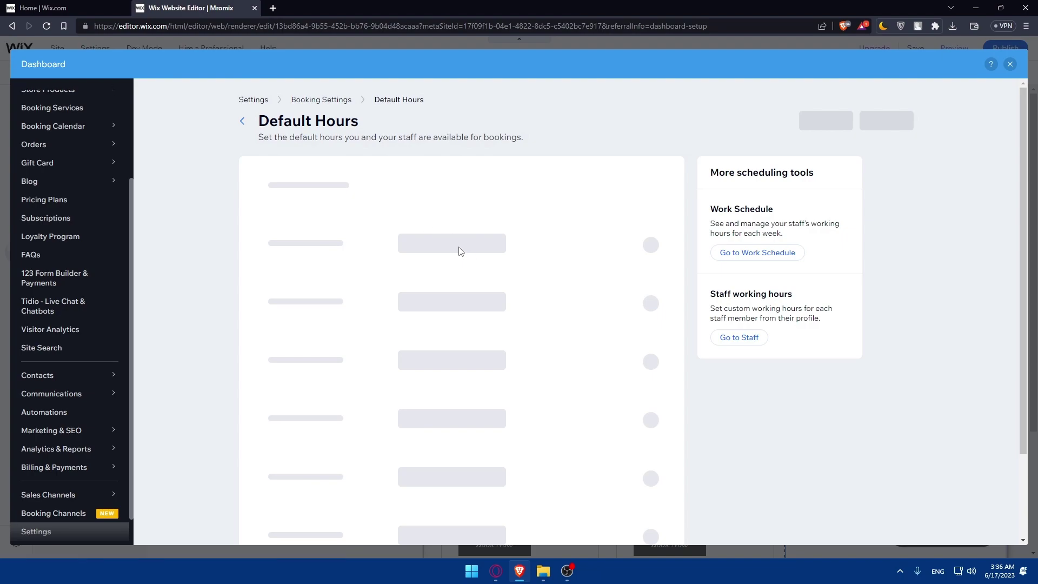
Try marking Saturday and Sunday as working days in the default booking hours
{"action": "left_click", "coordinate": [260, 213]}
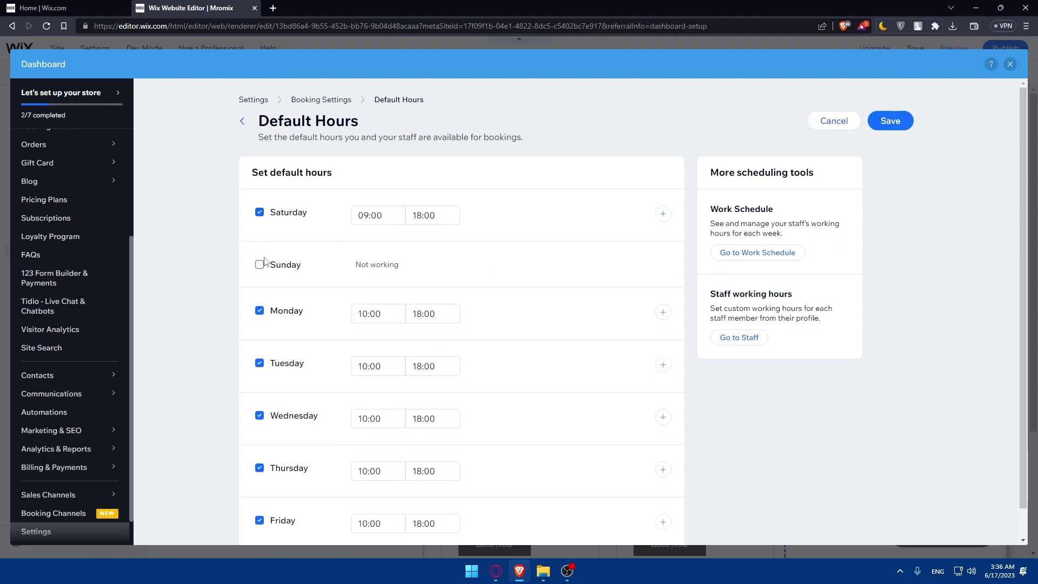
{"action": "left_click", "coordinate": [260, 265]}
{"action": "left_click", "coordinate": [260, 213]}
{"action": "left_click", "coordinate": [260, 259]}
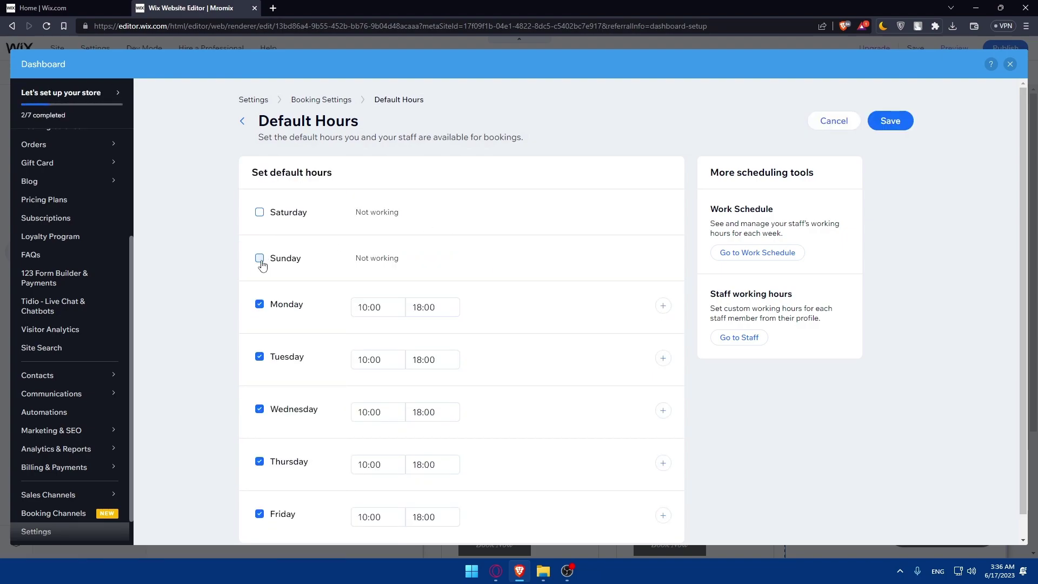
{"action": "left_click", "coordinate": [260, 213]}
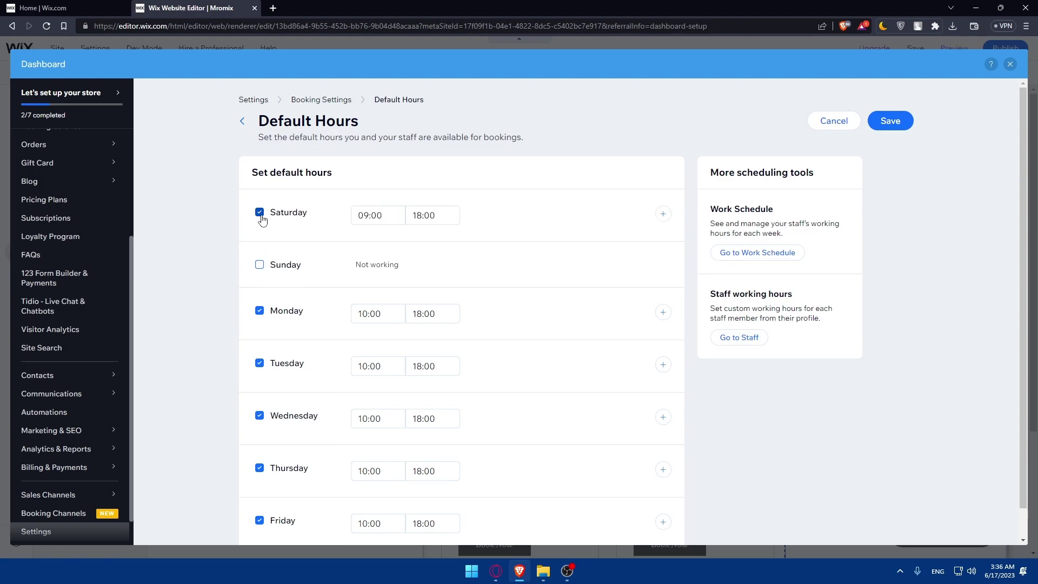
{"action": "left_click", "coordinate": [260, 213]}
{"action": "left_click", "coordinate": [260, 213]}
{"action": "left_click", "coordinate": [260, 264]}
Examine the start and end times of the default hours, and try an extra time range for Saturday before removing it
{"action": "left_click", "coordinate": [394, 320]}
{"action": "left_click_drag", "start_coordinate": [394, 320], "coordinate": [383, 264]}
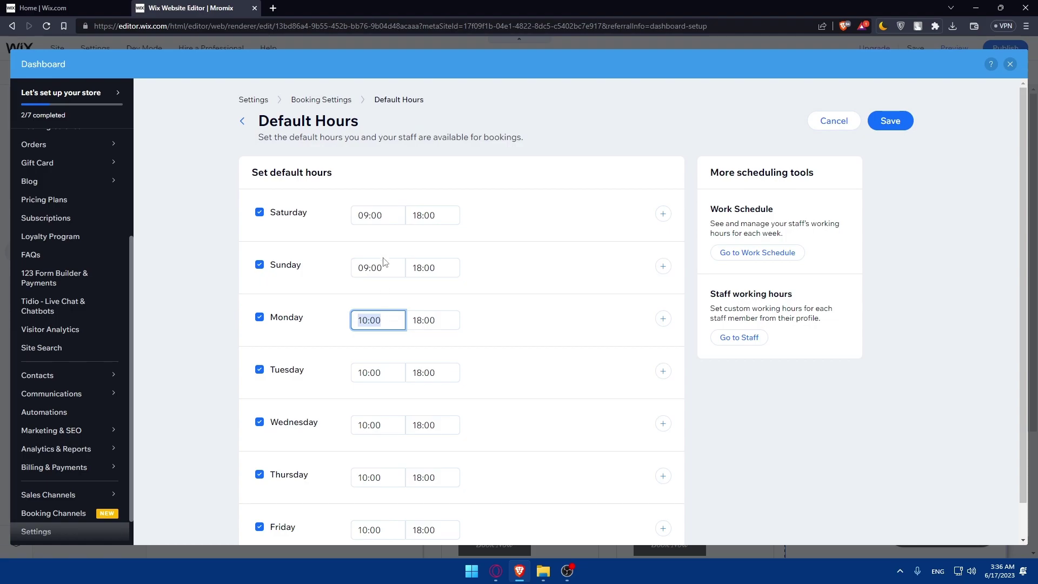
{"action": "left_click", "coordinate": [378, 268]}
{"action": "left_click", "coordinate": [429, 268]}
{"action": "left_click", "coordinate": [447, 216]}
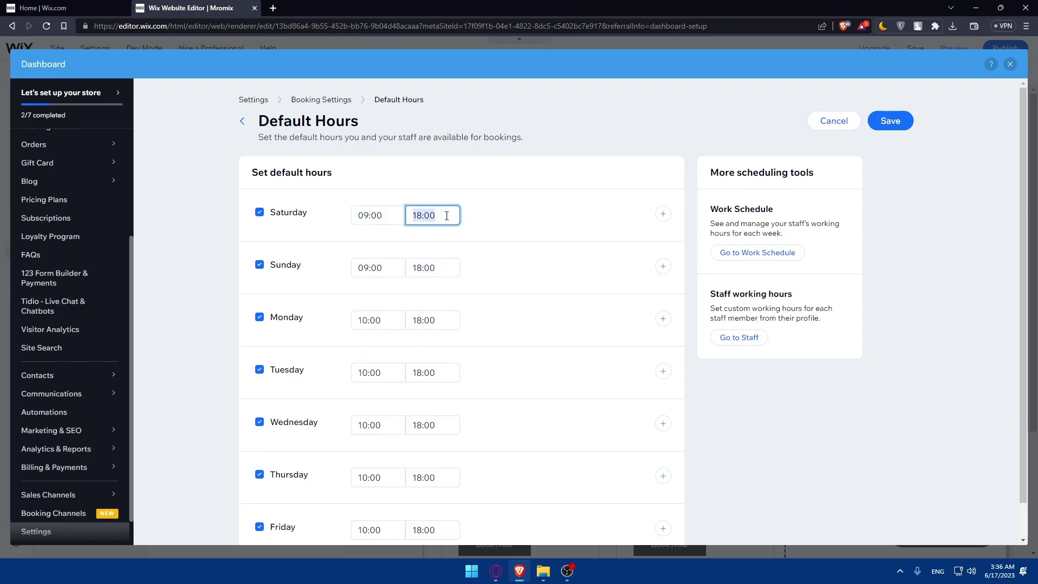
{"action": "scroll", "coordinate": [493, 282], "scroll_direction": "down", "scroll_amount": 1}
{"action": "left_click", "coordinate": [496, 285]}
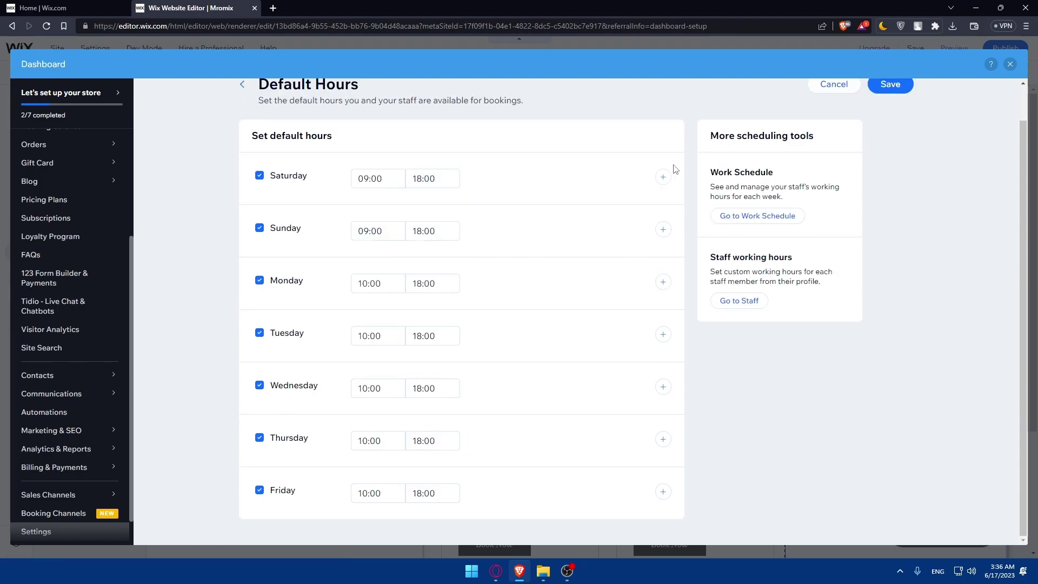
{"action": "left_click", "coordinate": [663, 176]}
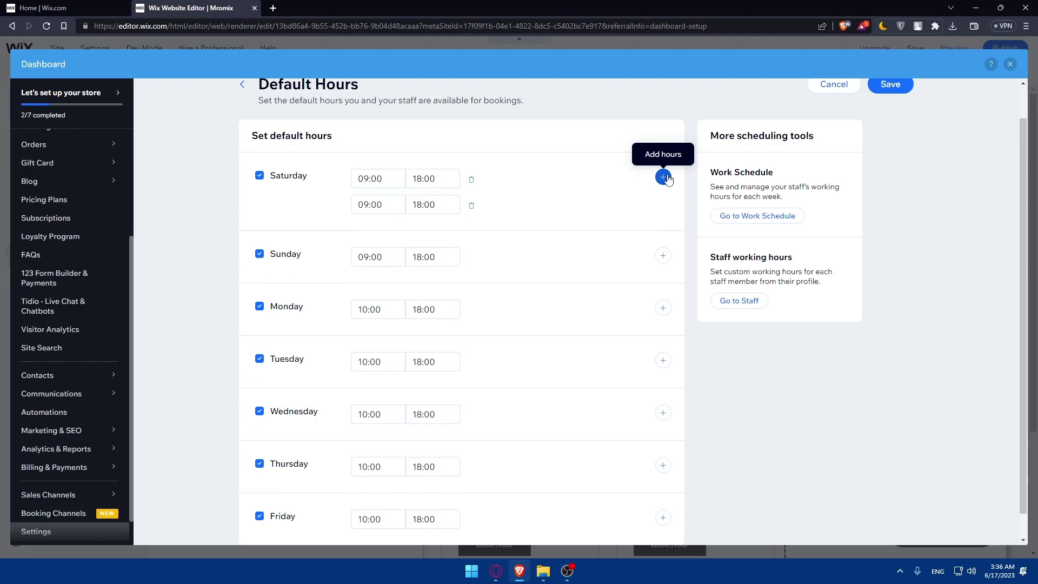
{"action": "left_click", "coordinate": [472, 209]}
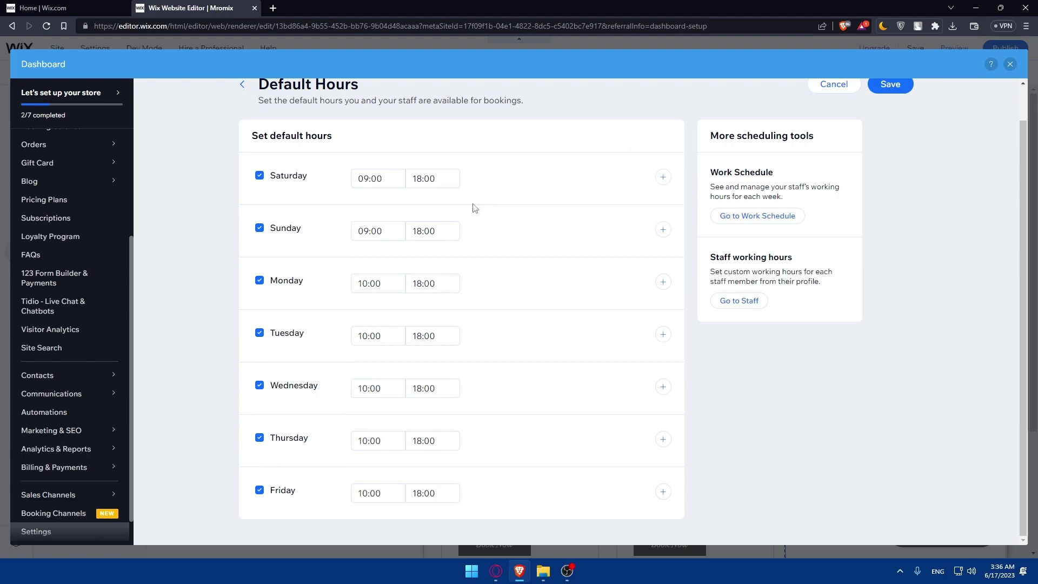
Mark Saturday and Sunday as non-working days and save the default booking hours
{"action": "left_click", "coordinate": [259, 176]}
{"action": "left_click", "coordinate": [259, 233]}
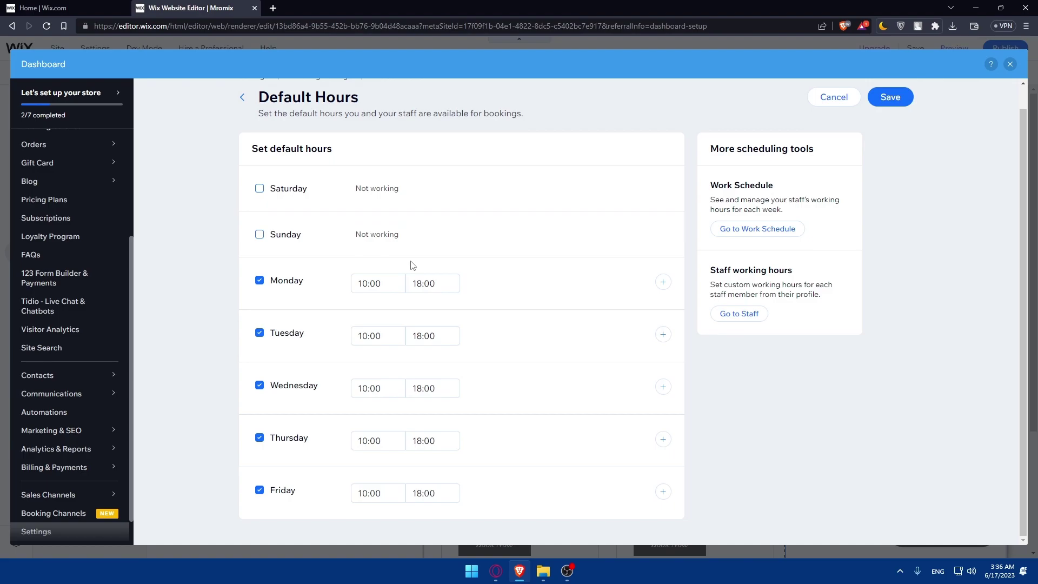
{"action": "left_click", "coordinate": [889, 100]}
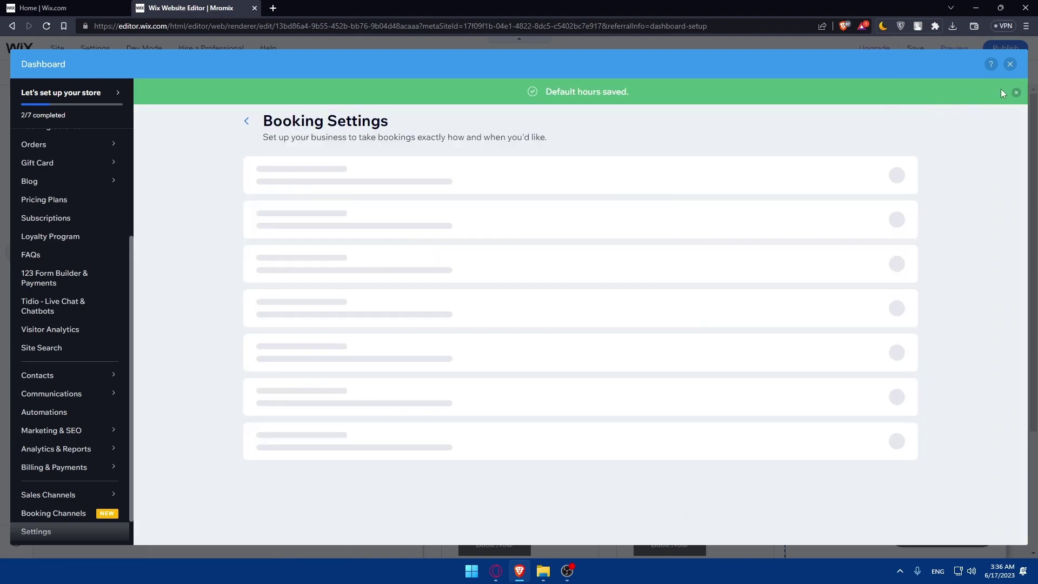
{"action": "left_click", "coordinate": [1011, 64]}
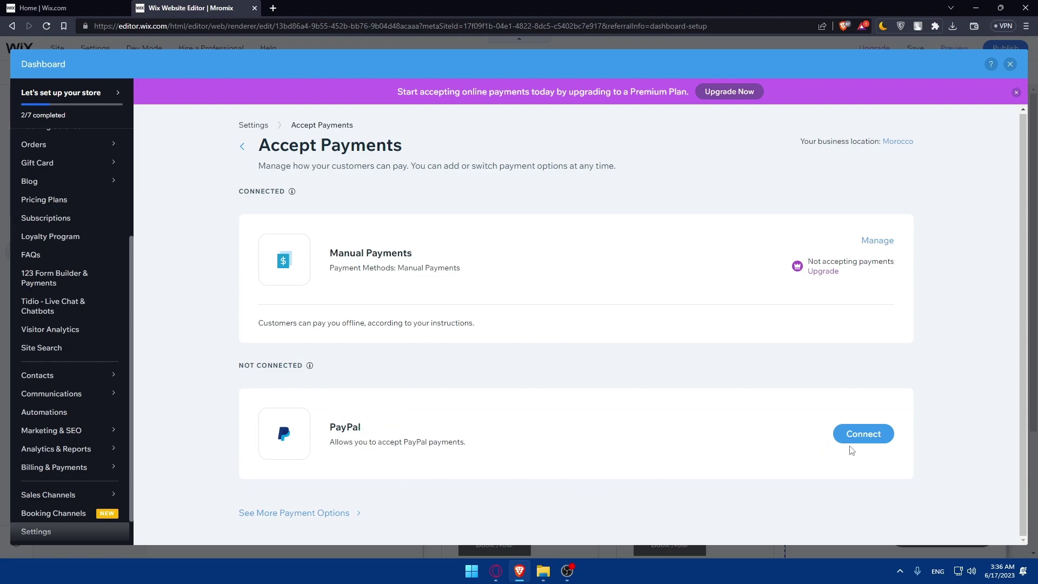
Open the PayPal connection setup and review its instructions, account information and available payment methods
{"action": "left_click", "coordinate": [860, 436]}
{"action": "scroll", "coordinate": [578, 341], "scroll_direction": "down", "scroll_amount": 3}
{"action": "scroll", "coordinate": [487, 316], "scroll_direction": "up", "scroll_amount": 3}
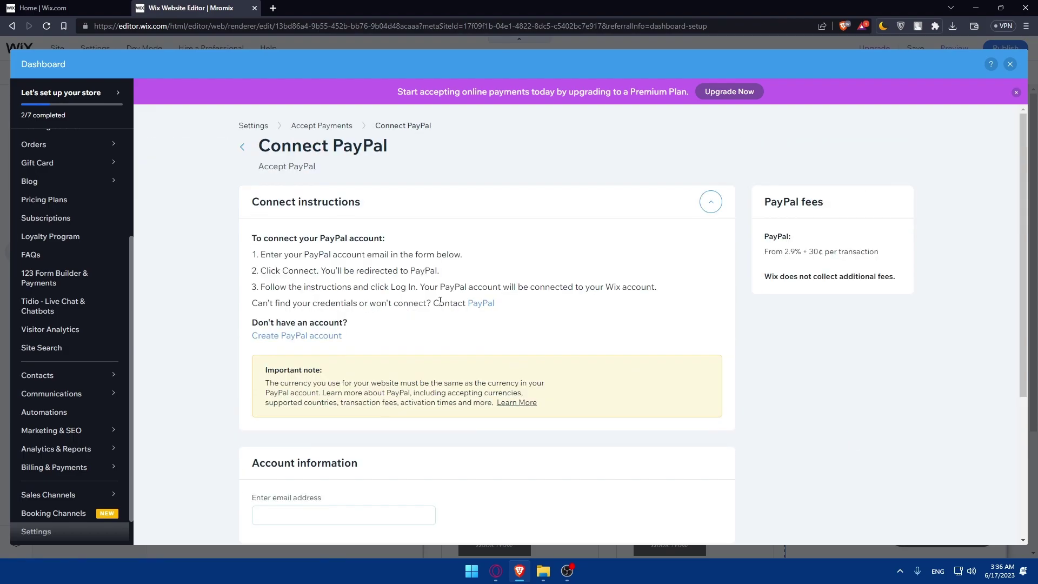
{"action": "left_click_drag", "start_coordinate": [252, 237], "coordinate": [384, 337]}
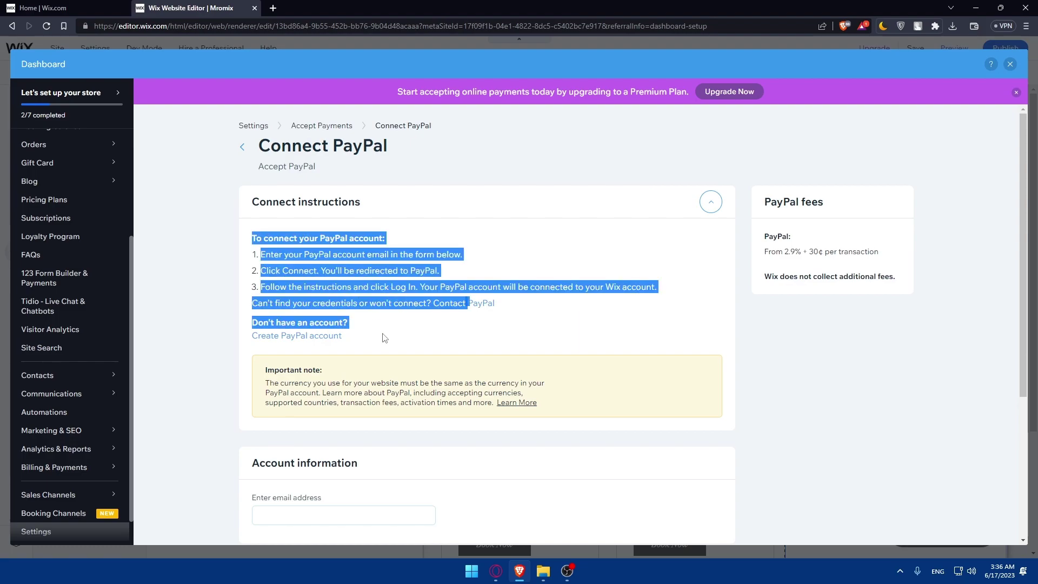
{"action": "left_click", "coordinate": [357, 326]}
{"action": "scroll", "coordinate": [411, 286], "scroll_direction": "down", "scroll_amount": 4}
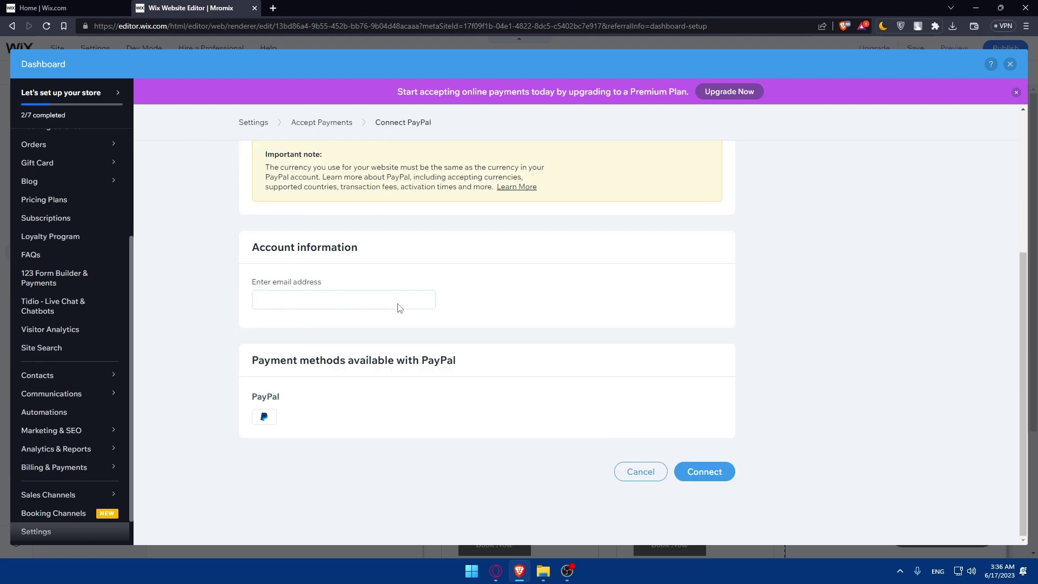
Cancel the PayPal connection and review the additional payment providers available for the site
{"action": "left_click", "coordinate": [406, 301]}
{"action": "left_click", "coordinate": [641, 472]}
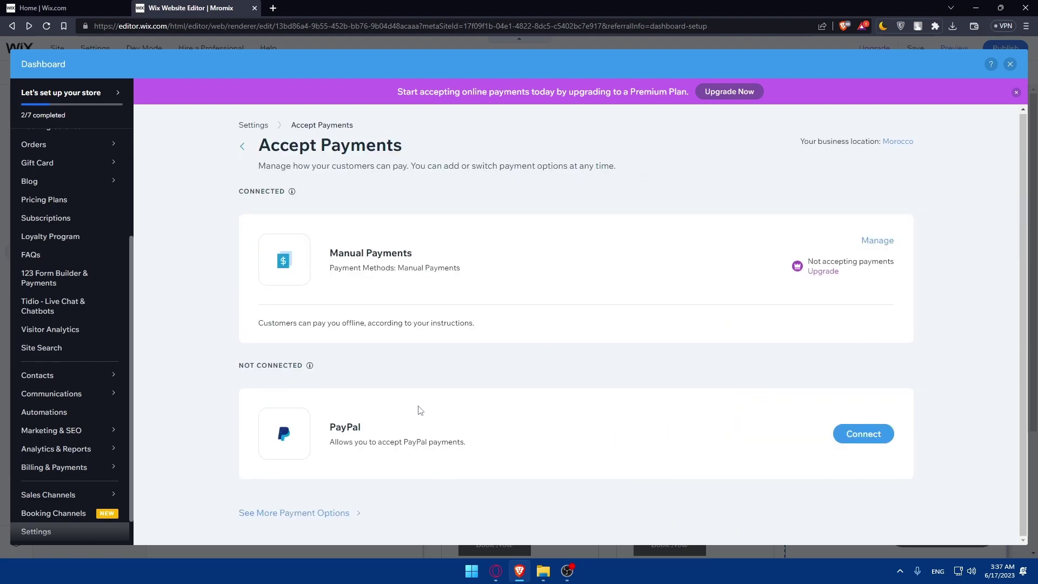
{"action": "left_click", "coordinate": [318, 518]}
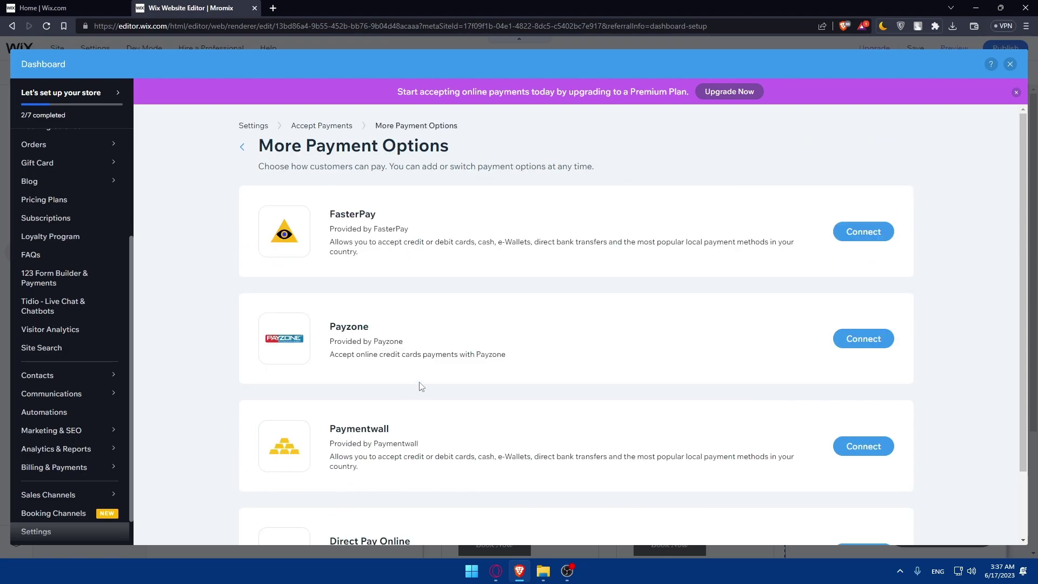
{"action": "scroll", "coordinate": [373, 295], "scroll_direction": "down", "scroll_amount": 2}
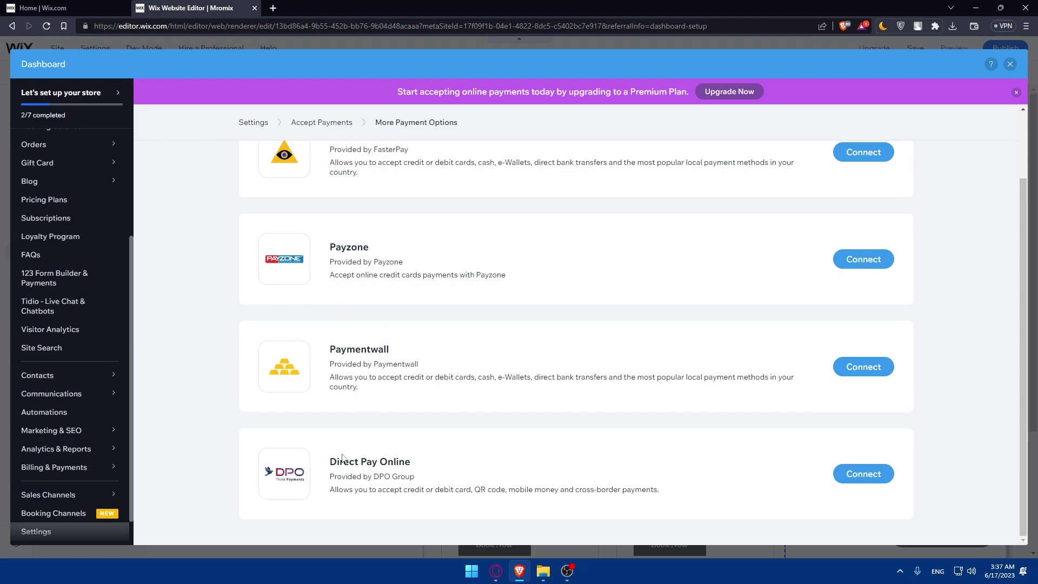
{"action": "scroll", "coordinate": [416, 459], "scroll_direction": "up", "scroll_amount": 2}
{"action": "scroll", "coordinate": [457, 401], "scroll_direction": "down", "scroll_amount": 2}
{"action": "scroll", "coordinate": [470, 351], "scroll_direction": "up", "scroll_amount": 2}
{"action": "scroll", "coordinate": [481, 270], "scroll_direction": "down", "scroll_amount": 2}
{"action": "scroll", "coordinate": [475, 336], "scroll_direction": "up", "scroll_amount": 2}
{"action": "scroll", "coordinate": [492, 373], "scroll_direction": "down", "scroll_amount": 2}
{"action": "scroll", "coordinate": [476, 379], "scroll_direction": "up", "scroll_amount": 2}
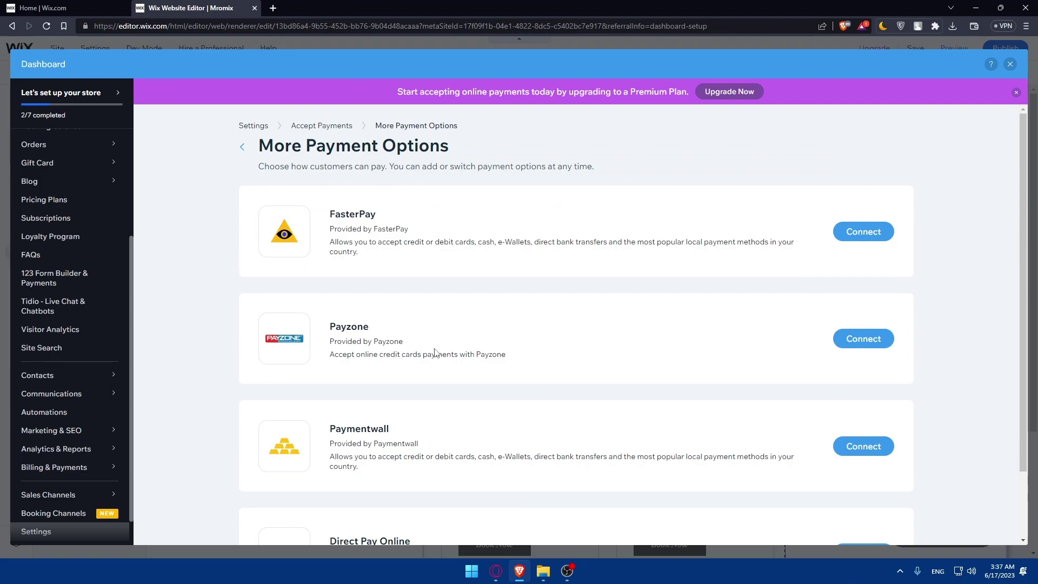
Review the FasterPay connection instructions and the Payzone connection instructions, returning to the additional payment options after each
{"action": "left_click", "coordinate": [848, 237]}
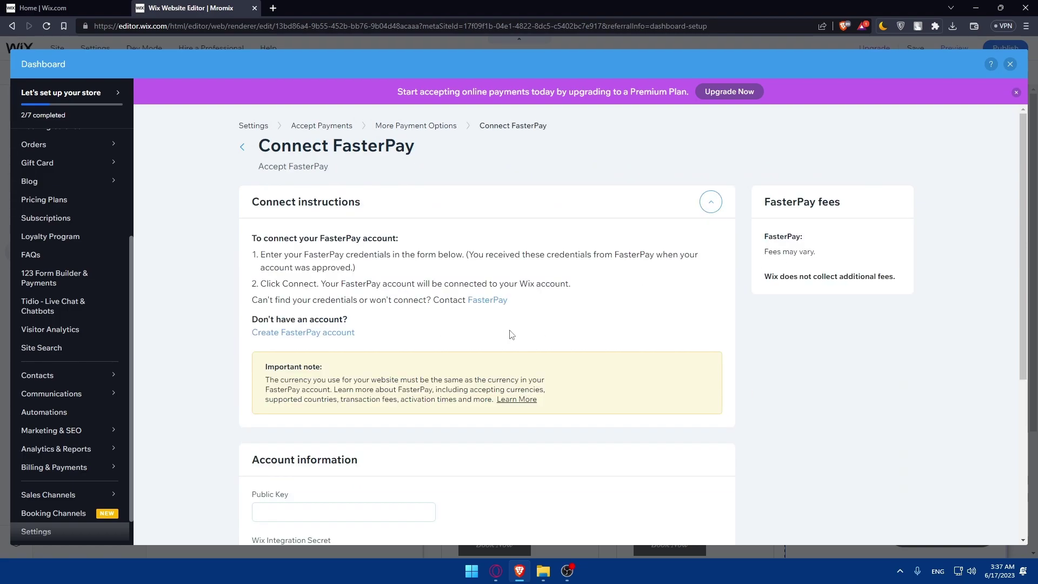
{"action": "left_click_drag", "start_coordinate": [260, 259], "coordinate": [486, 320]}
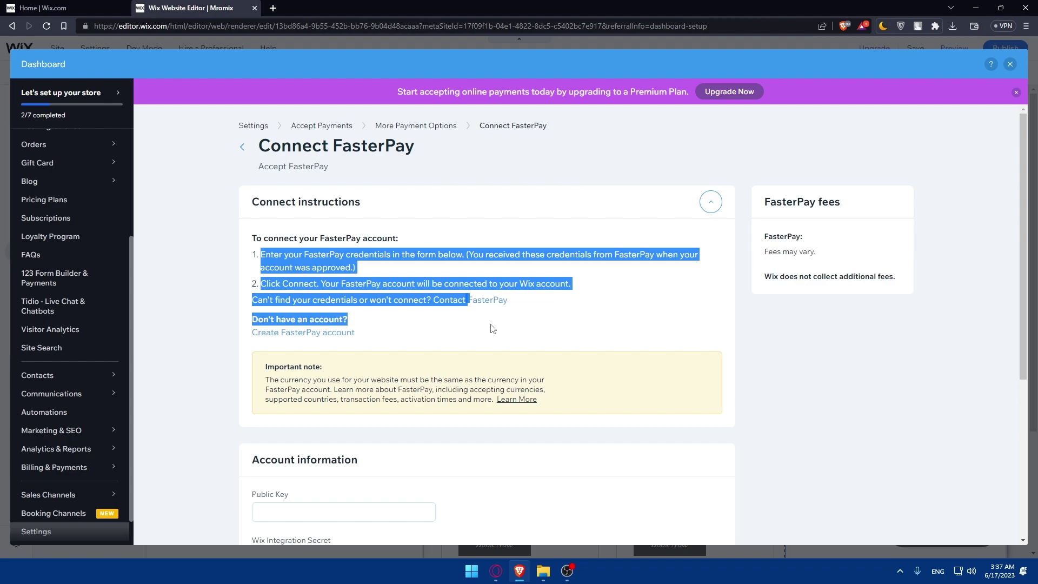
{"action": "left_click", "coordinate": [435, 340]}
{"action": "key", "text": "alt+Left"}
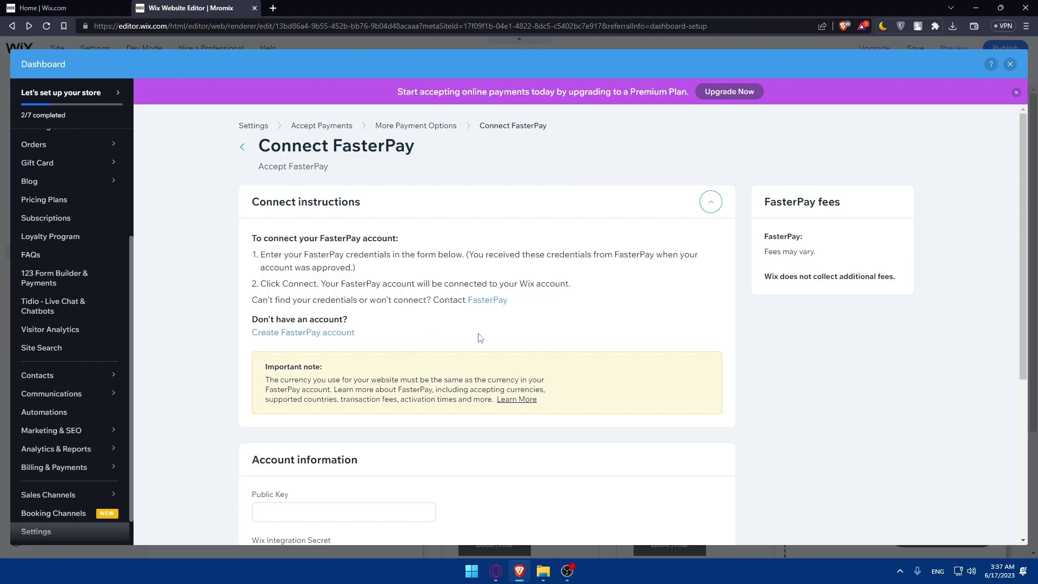
{"action": "left_click", "coordinate": [855, 346]}
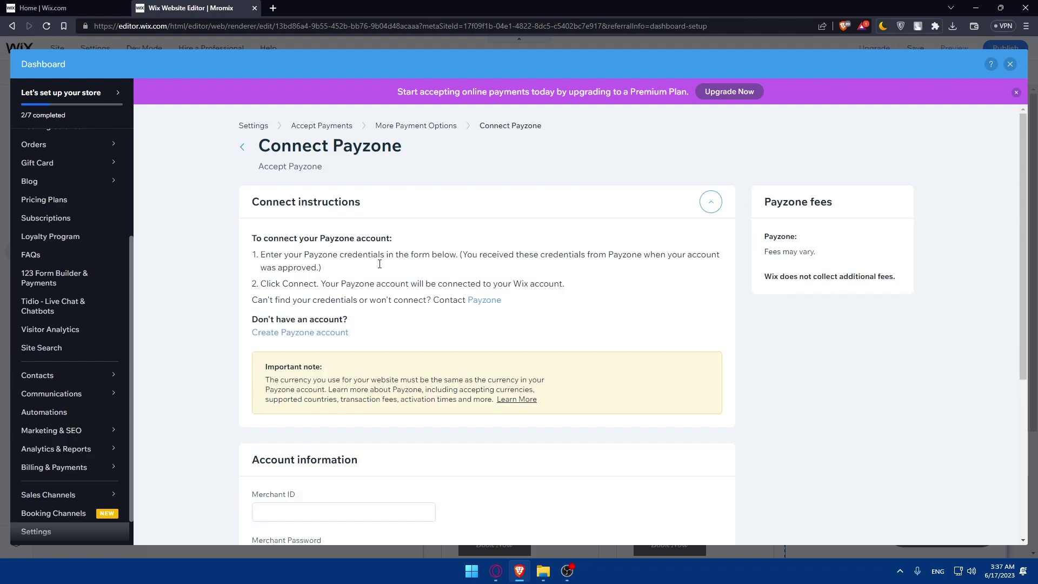
{"action": "key", "text": "alt+Left"}
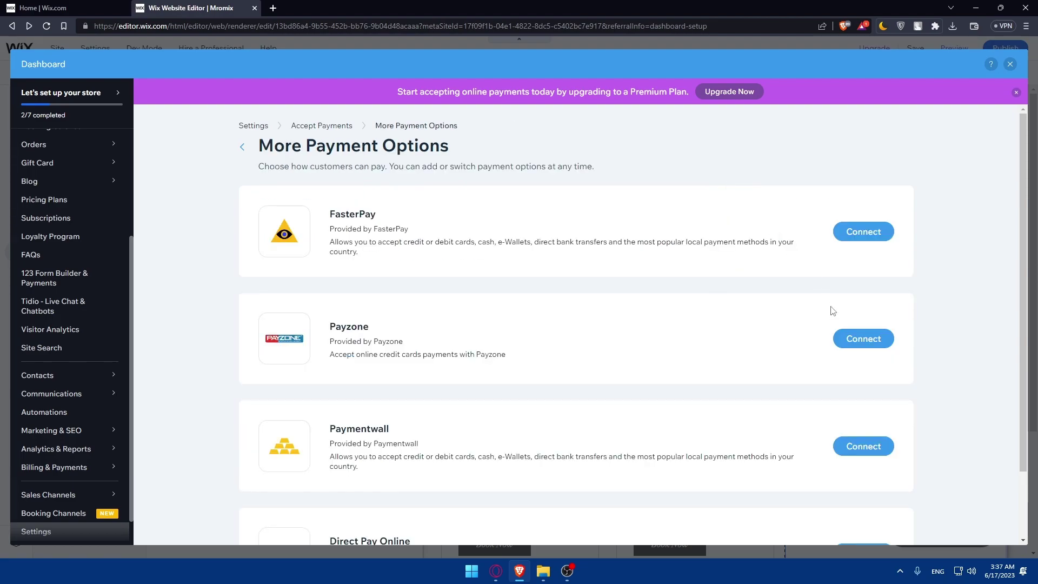
Review the Paymentwall connection setup, collapsing and expanding its instructions, and return to the additional payment options
{"action": "left_click", "coordinate": [858, 443]}
{"action": "left_click", "coordinate": [711, 203]}
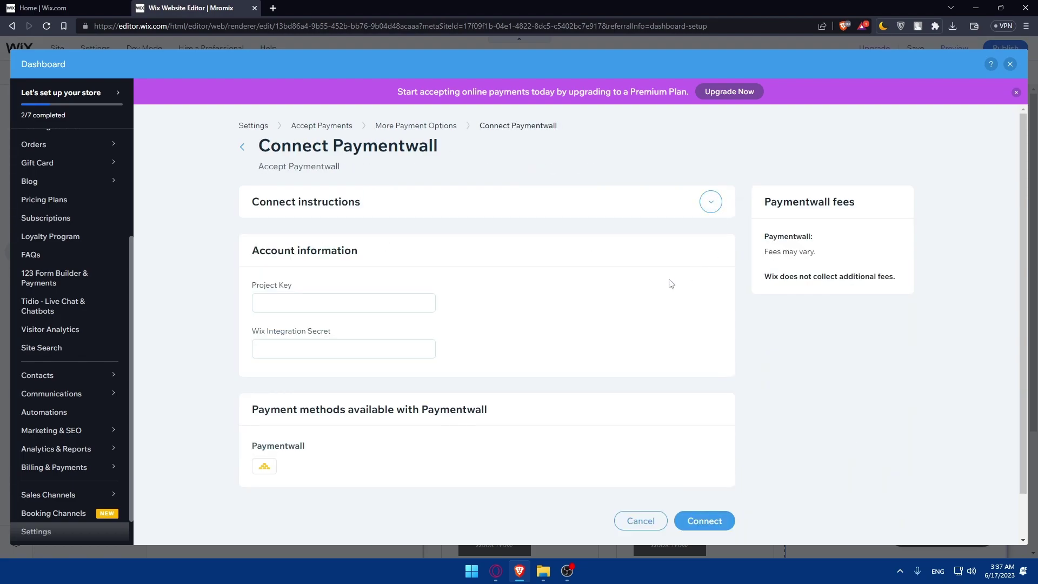
{"action": "left_click", "coordinate": [710, 203]}
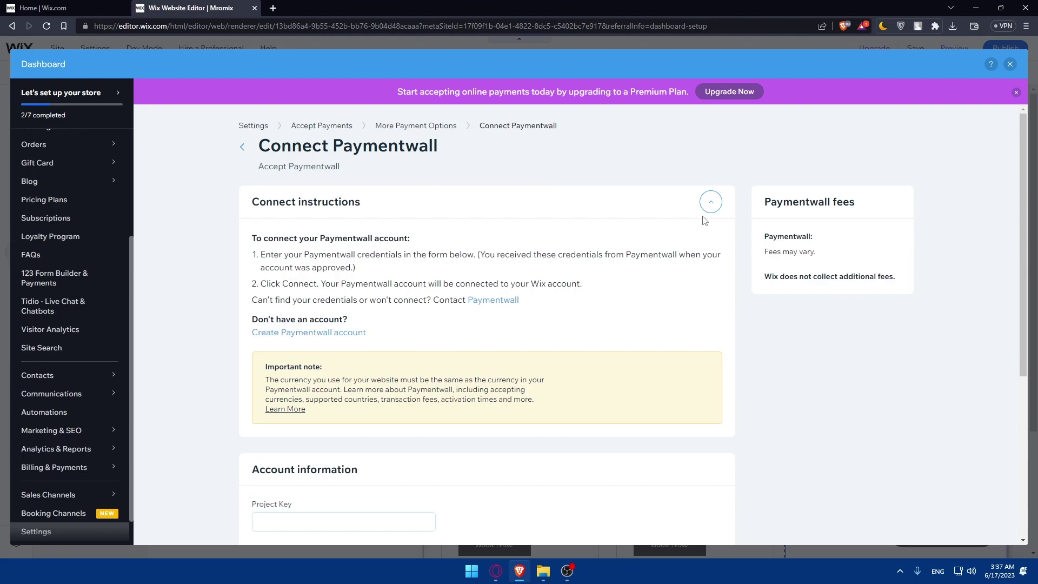
{"action": "left_click", "coordinate": [242, 148]}
Review the Direct Pay Online connection setup with its account fields and payment methods, and return to the additional payment options
{"action": "scroll", "coordinate": [698, 332], "scroll_direction": "down", "scroll_amount": 2}
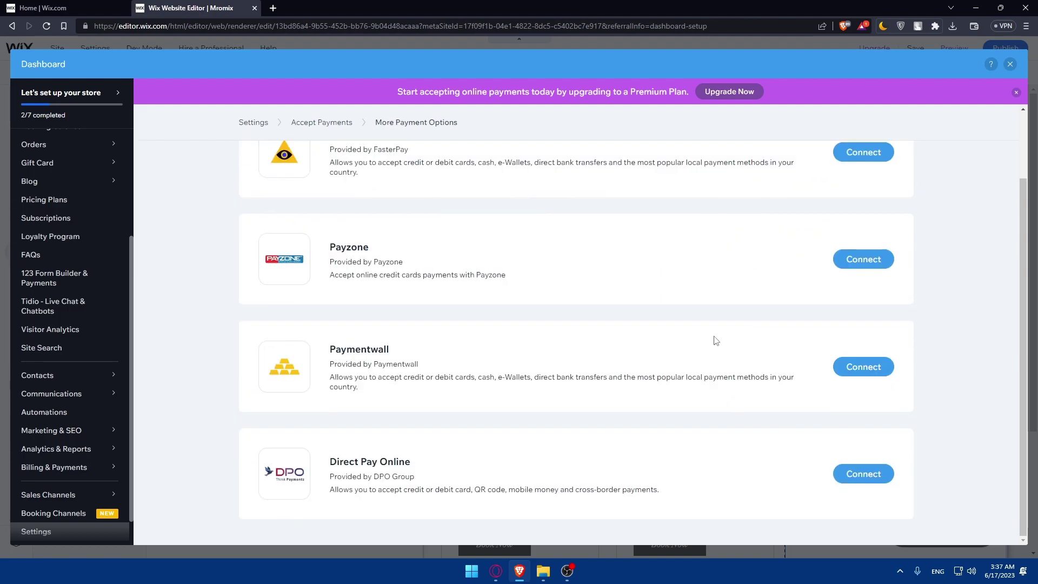
{"action": "left_click", "coordinate": [838, 480]}
{"action": "scroll", "coordinate": [563, 336], "scroll_direction": "down", "scroll_amount": 5}
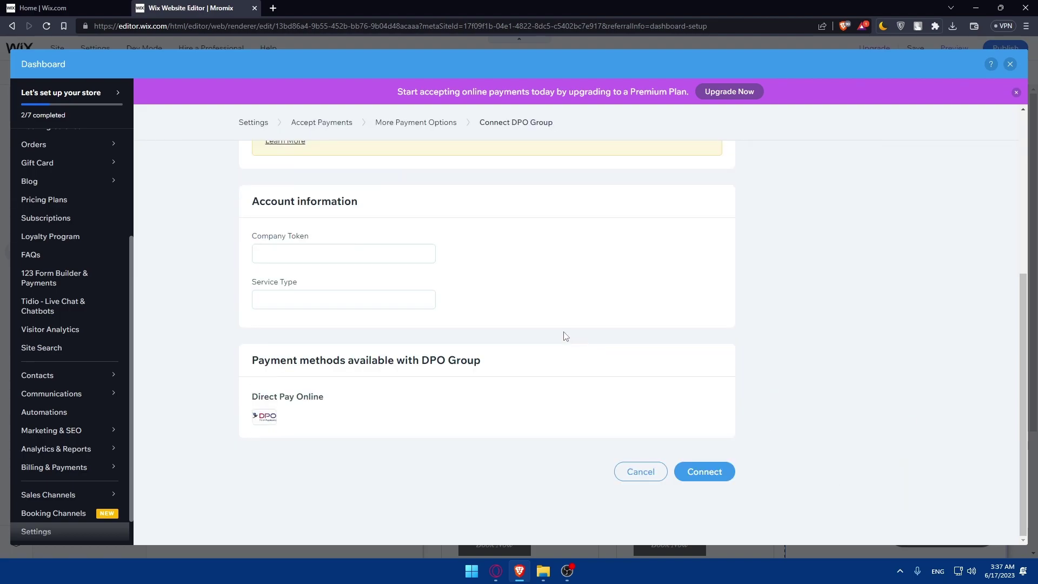
{"action": "scroll", "coordinate": [568, 332], "scroll_direction": "up", "scroll_amount": 5}
{"action": "key", "text": "alt+Left"}
{"action": "key", "text": "alt+Left"}
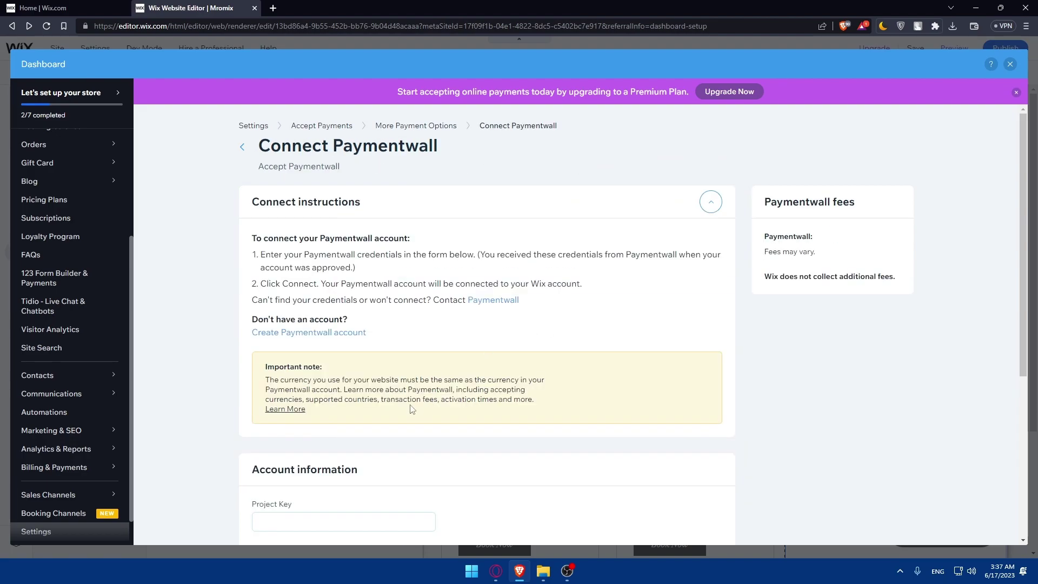
{"action": "key", "text": "alt+Left"}
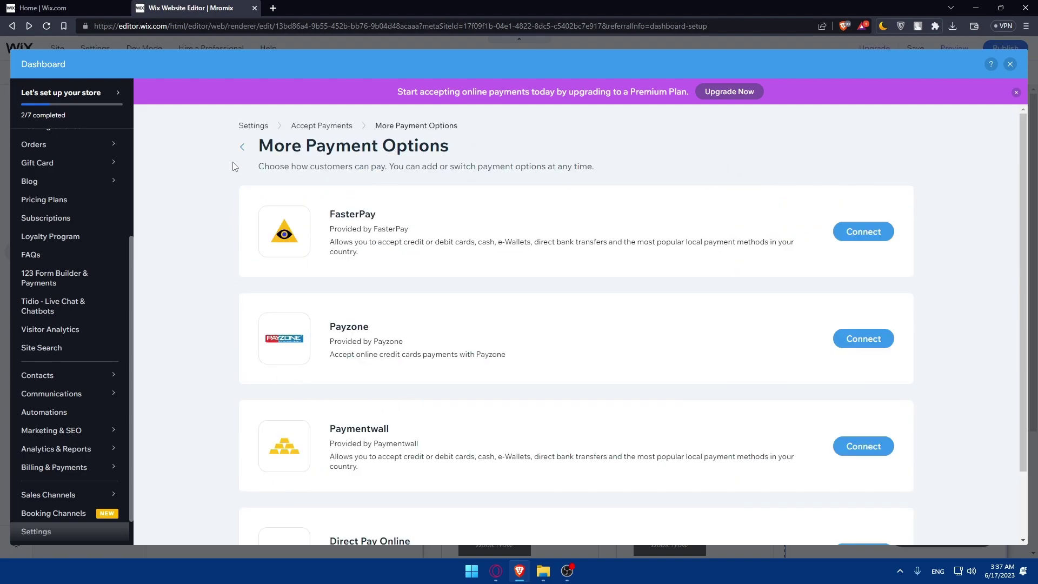
Reopen the PayPal connection setup from Accept Payments and review its instructions and account email field
{"action": "left_click", "coordinate": [243, 147]}
{"action": "left_click", "coordinate": [854, 439]}
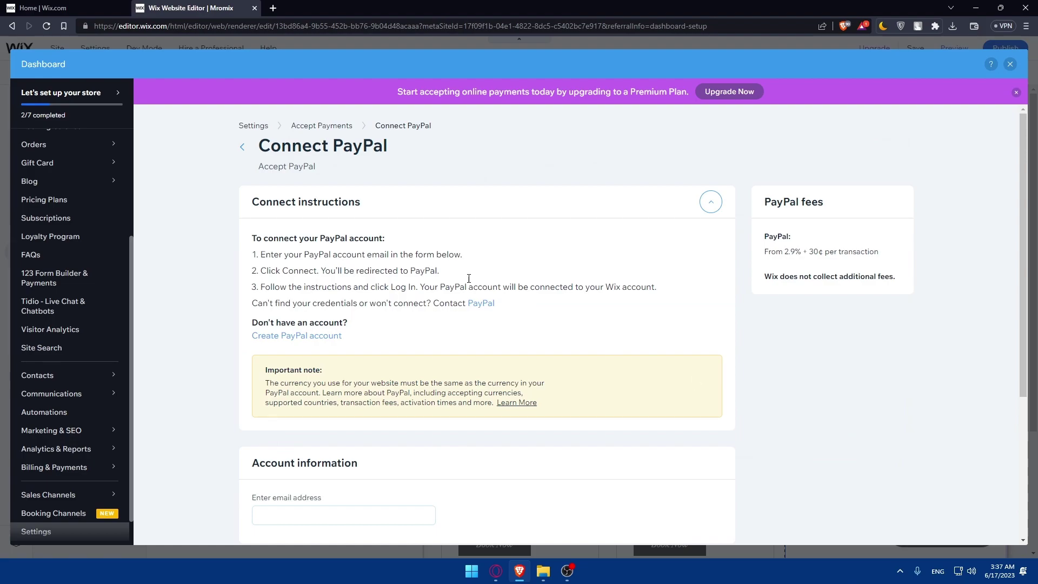
{"action": "scroll", "coordinate": [442, 295], "scroll_direction": "down", "scroll_amount": 5}
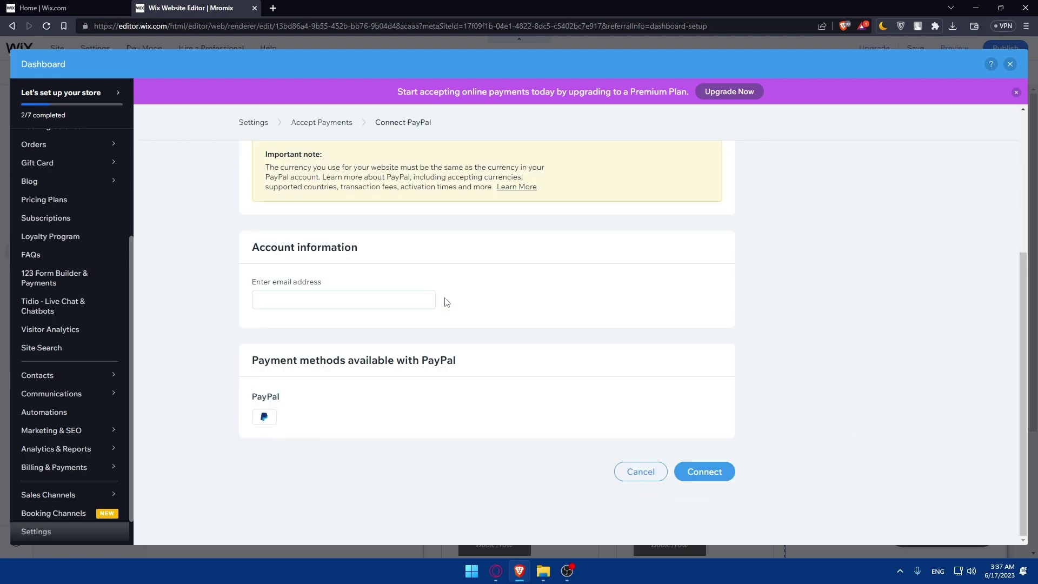
{"action": "scroll", "coordinate": [445, 301], "scroll_direction": "up", "scroll_amount": 5}
{"action": "scroll", "coordinate": [457, 308], "scroll_direction": "down", "scroll_amount": 5}
Close the dashboard and the Wix Bookings overview to return to the services section of the Book Online page
{"action": "left_click", "coordinate": [1010, 64]}
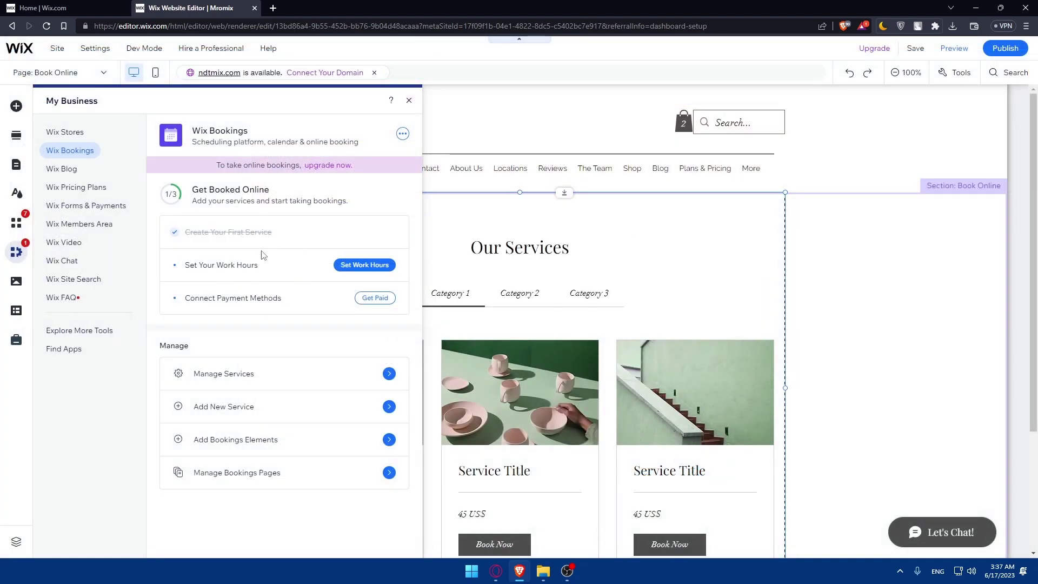
{"action": "left_click", "coordinate": [409, 101]}
{"action": "scroll", "coordinate": [587, 281], "scroll_direction": "down", "scroll_amount": 3}
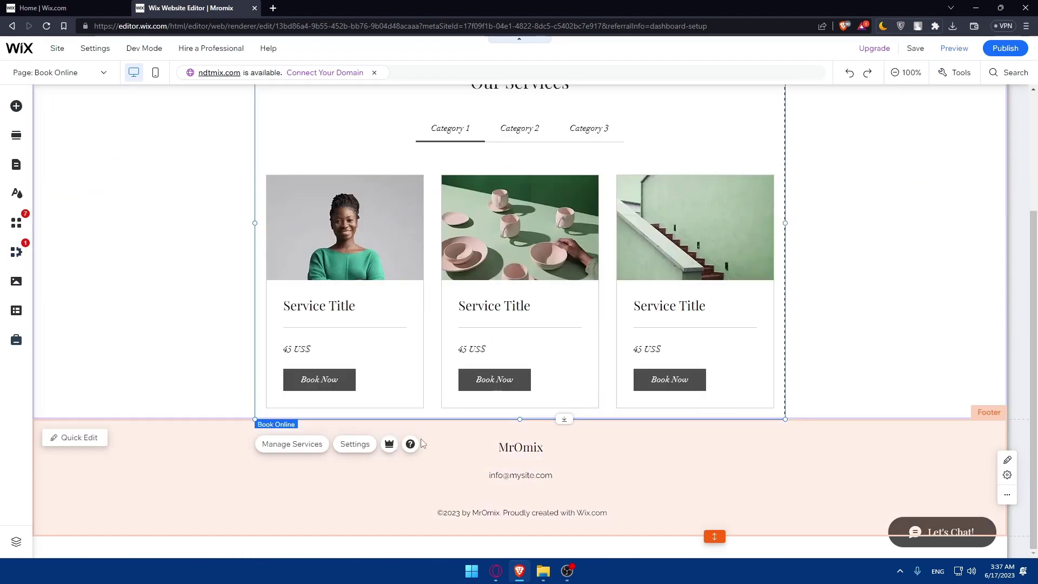